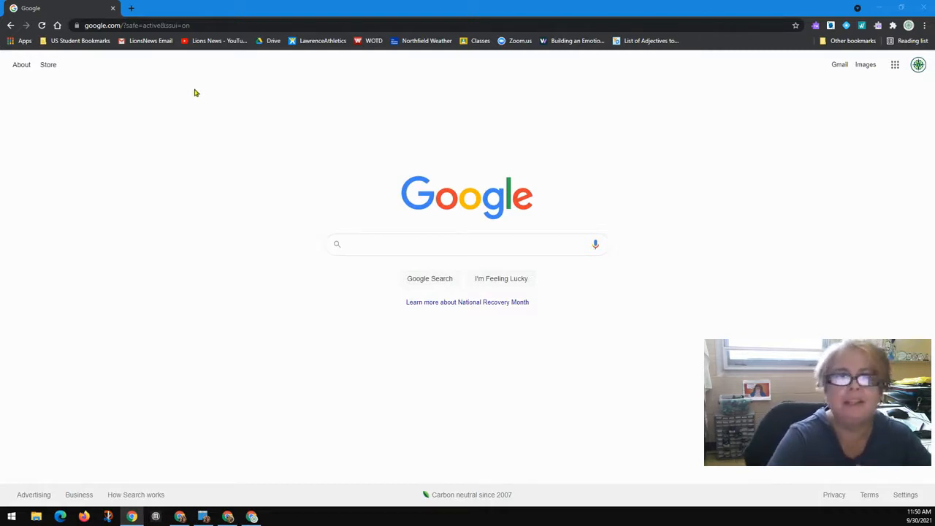
# Search the web for visme and open the official Visme website from the results
pyautogui.click(177, 27)
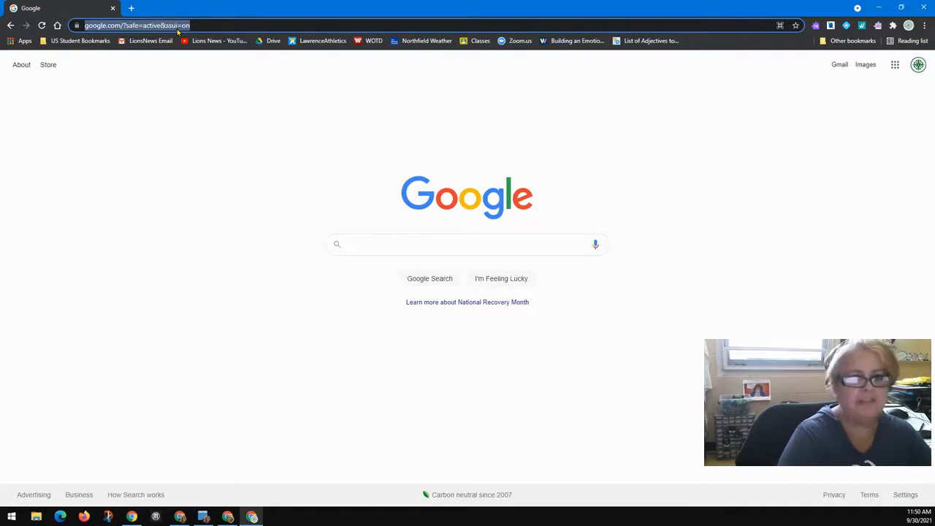
pyautogui.write('vis')
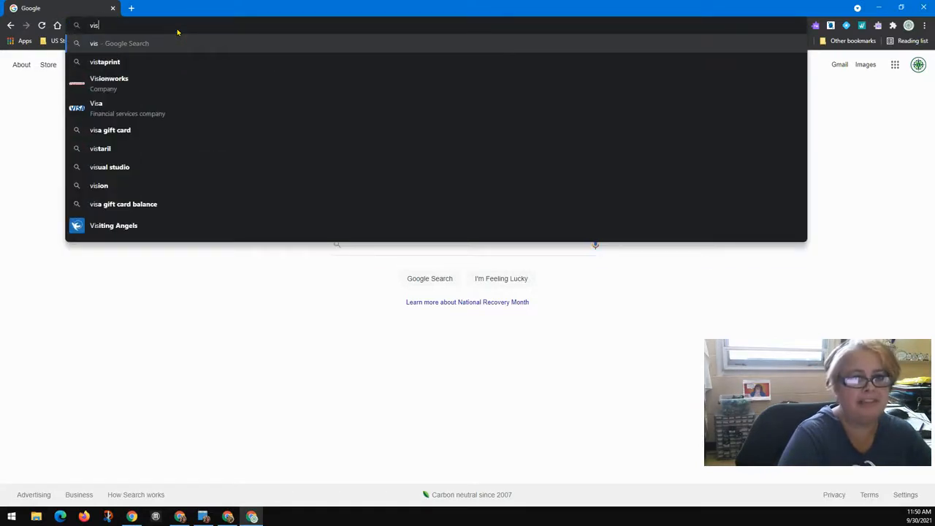
pyautogui.write('me')
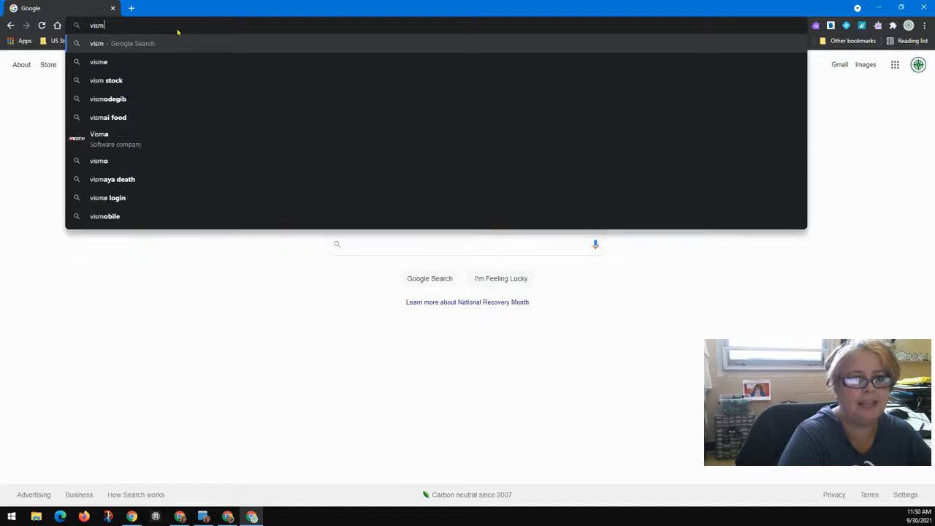
pyautogui.press('Return')
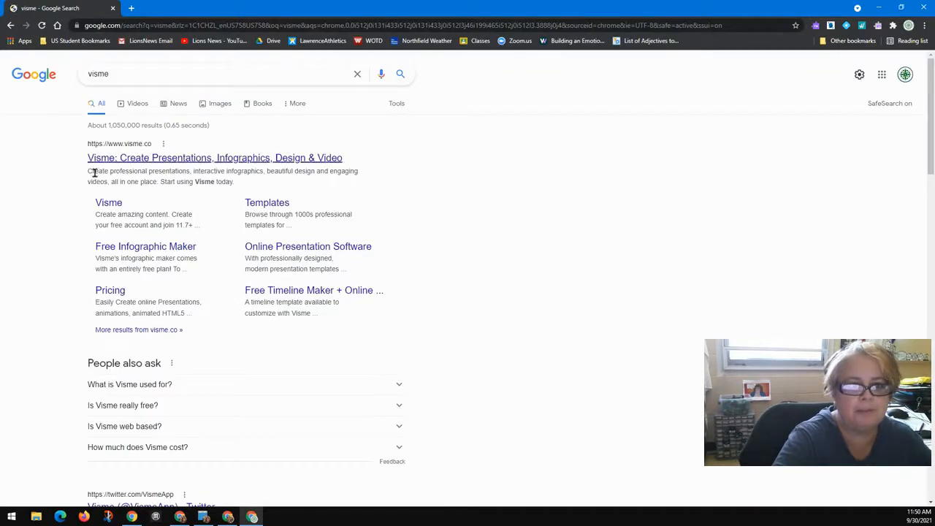
pyautogui.click(114, 167)
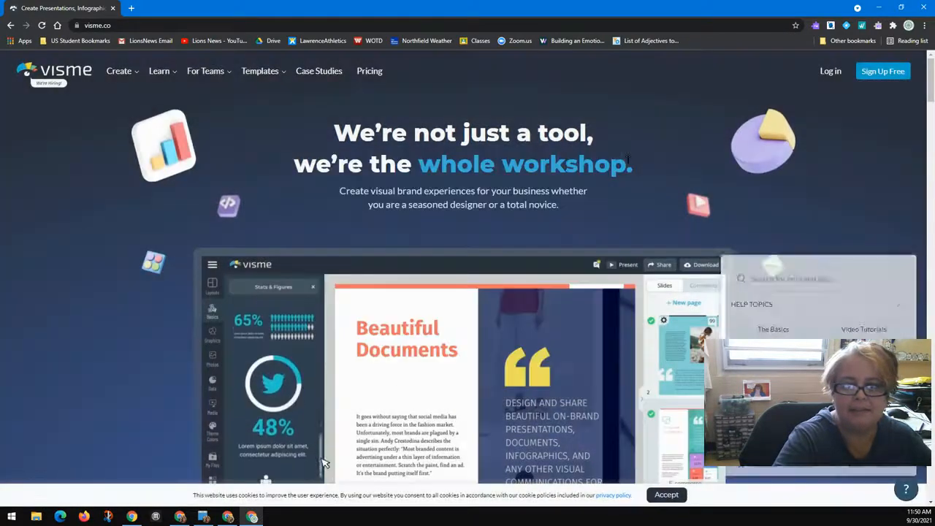
# Sign up for a free Visme account using a Google account
pyautogui.click(626, 160)
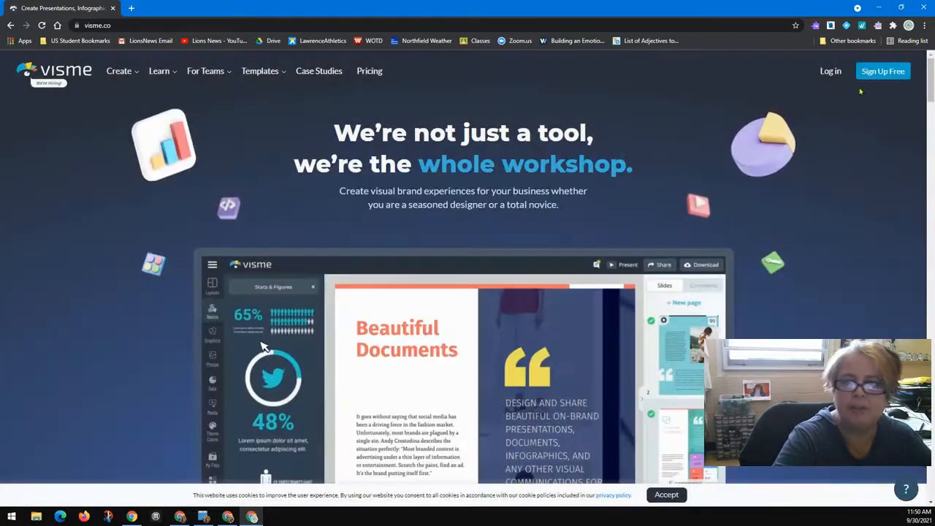
pyautogui.click(882, 71)
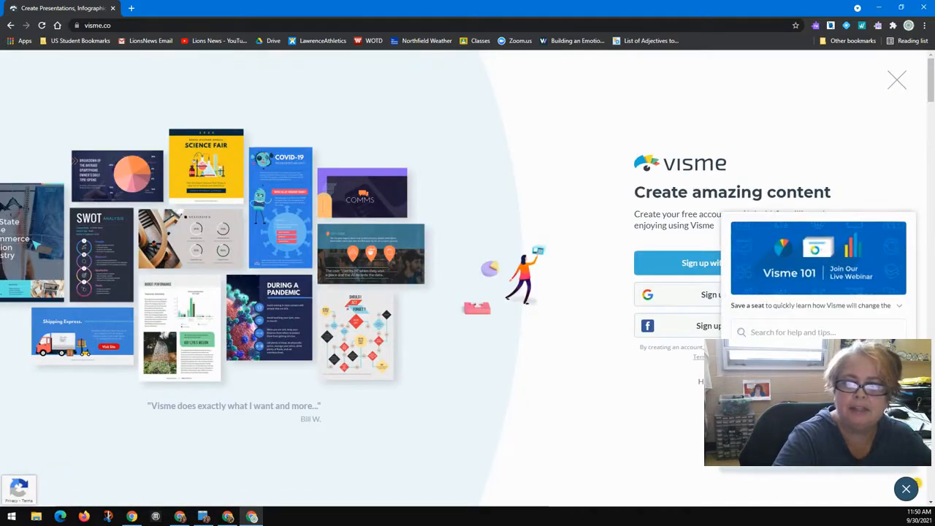
pyautogui.click(907, 488)
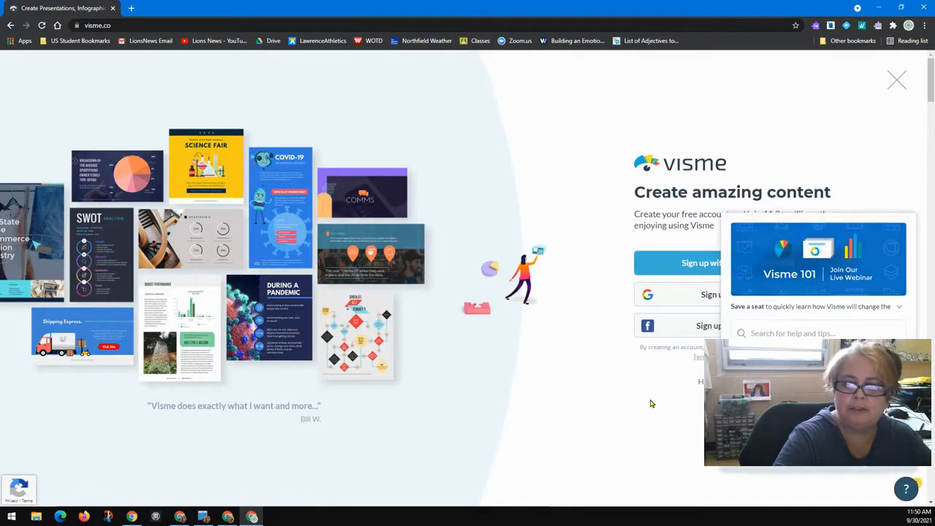
pyautogui.click(721, 296)
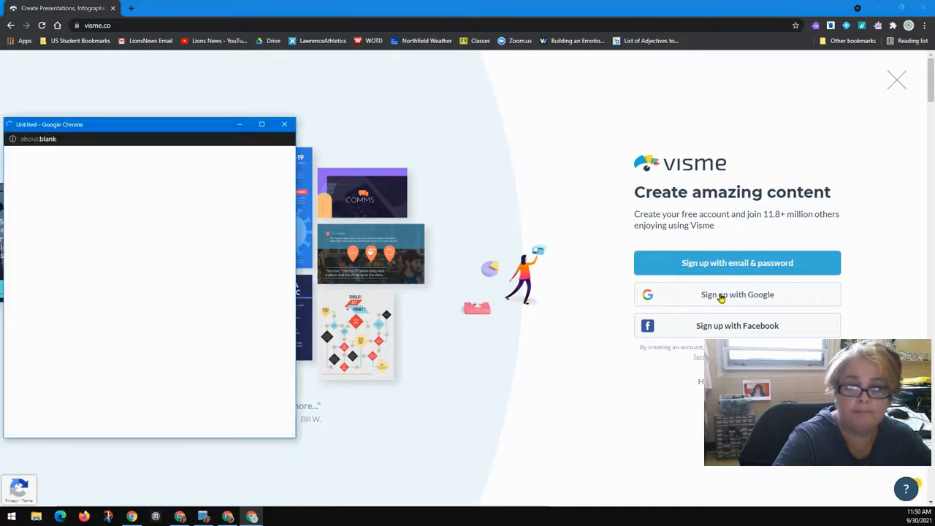
pyautogui.click(79, 251)
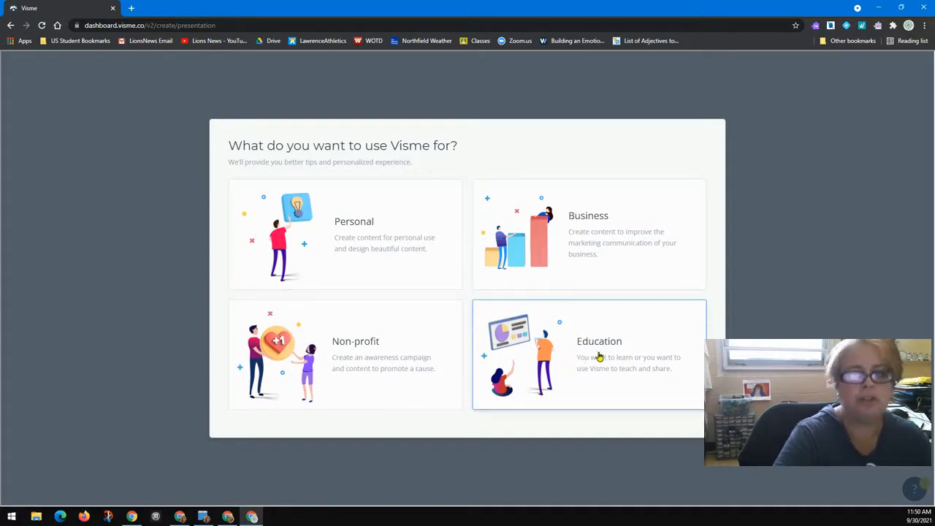
# Set the account's intended use to Education and the role to Student
pyautogui.click(618, 368)
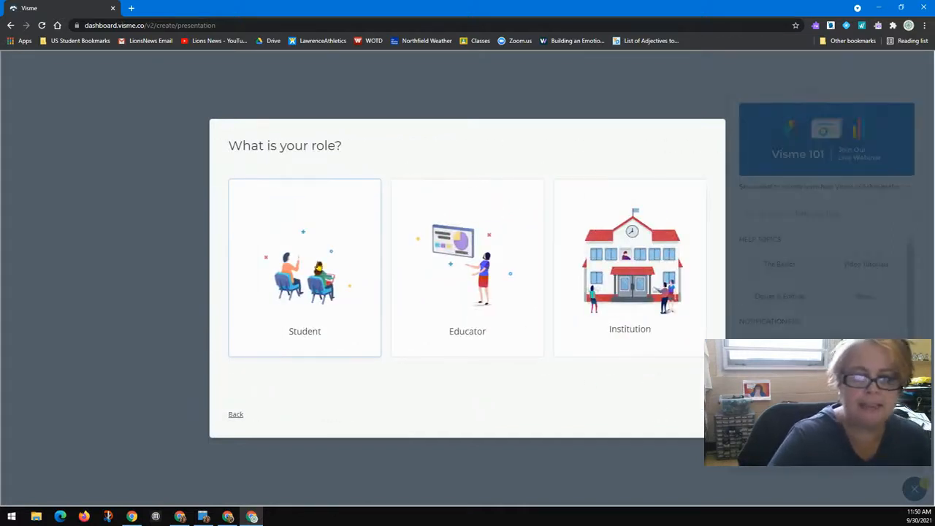
pyautogui.click(318, 263)
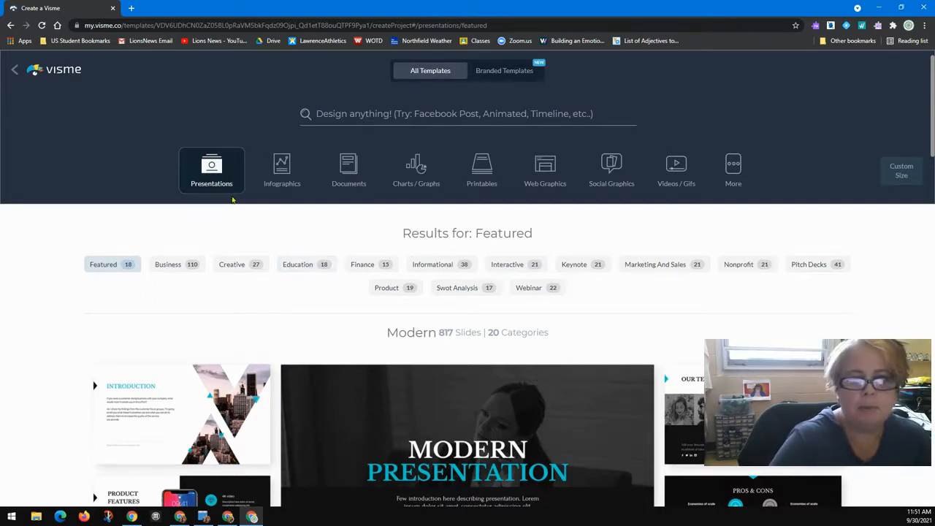
# Look through the printable poster templates and start an 18 x 24 inch poster from the Blank Template
pyautogui.click(490, 170)
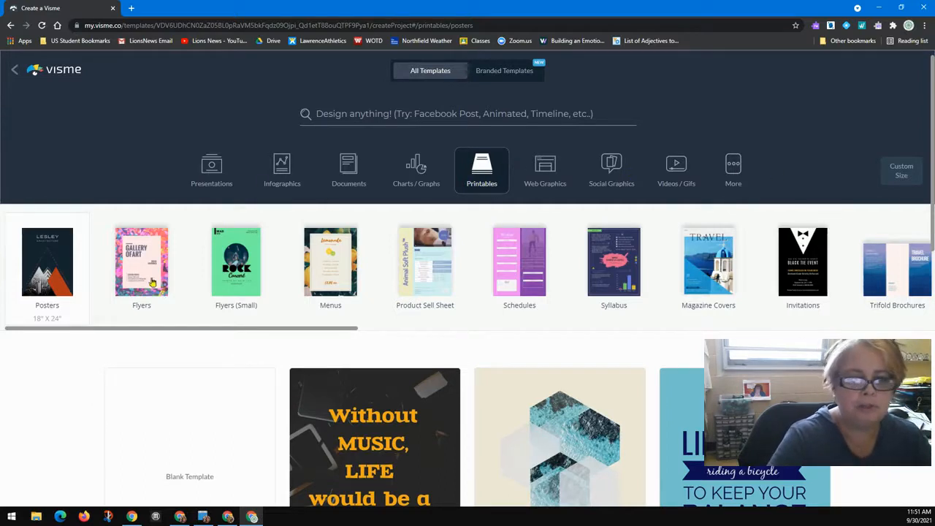
pyautogui.scroll(-3, 577, 424)
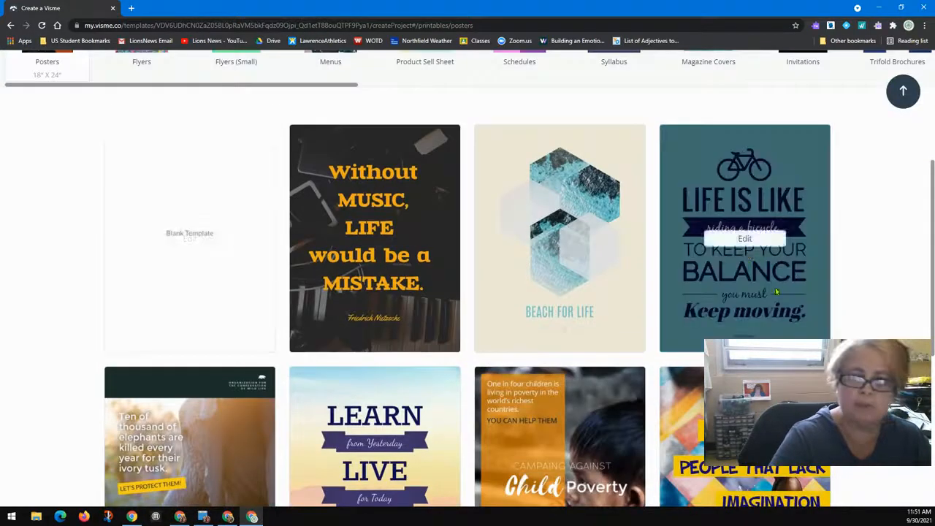
pyautogui.scroll(-10, 428, 373)
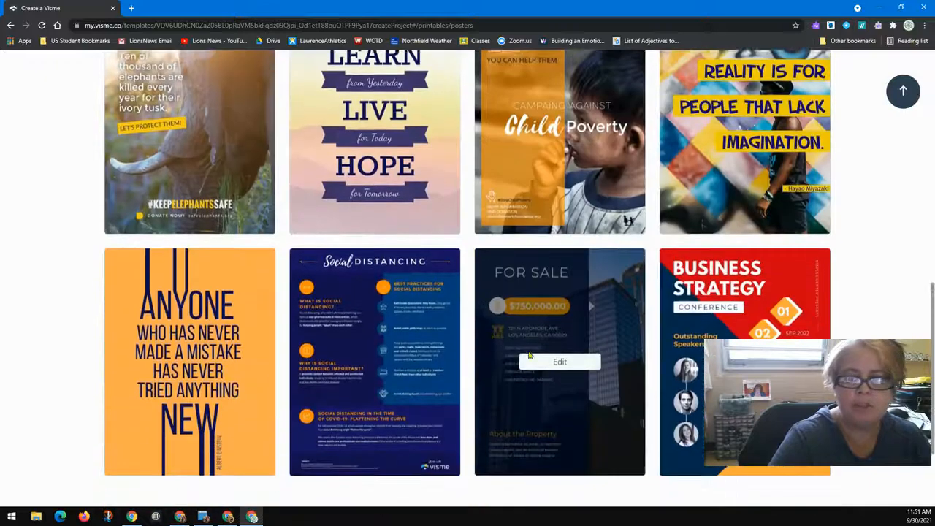
pyautogui.scroll(-2, 660, 346)
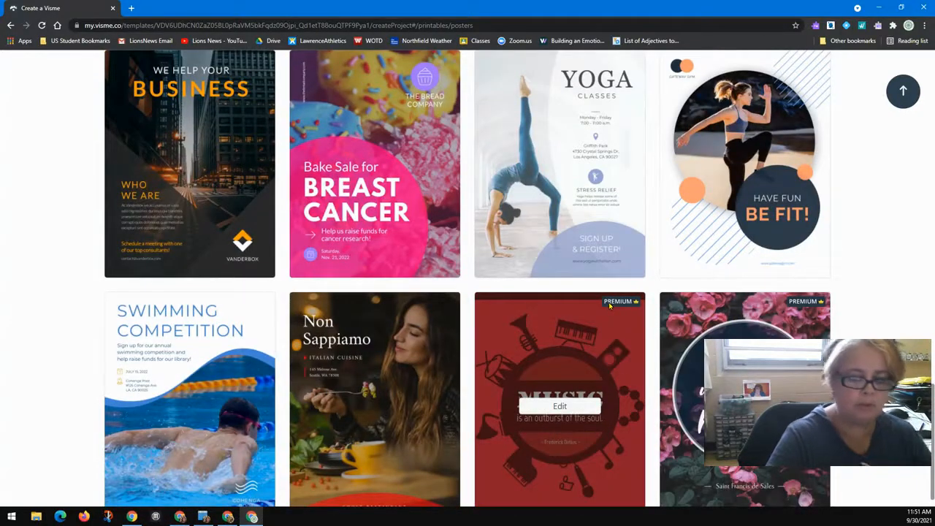
pyautogui.scroll(-6, 549, 354)
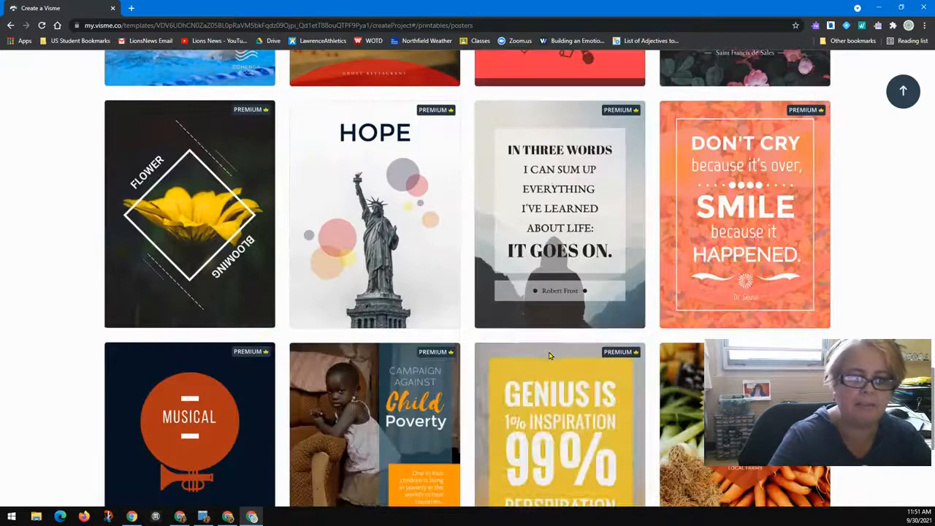
pyautogui.scroll(15, 549, 355)
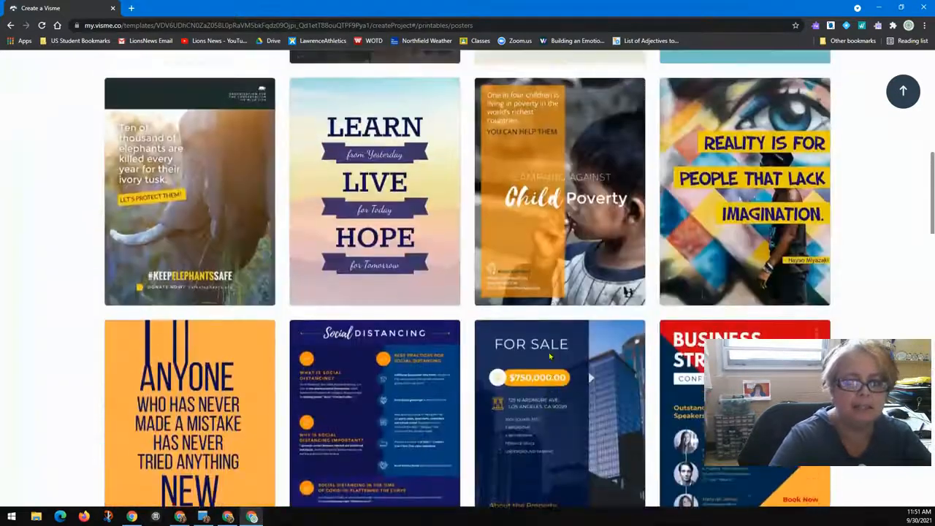
pyautogui.scroll(1, 549, 355)
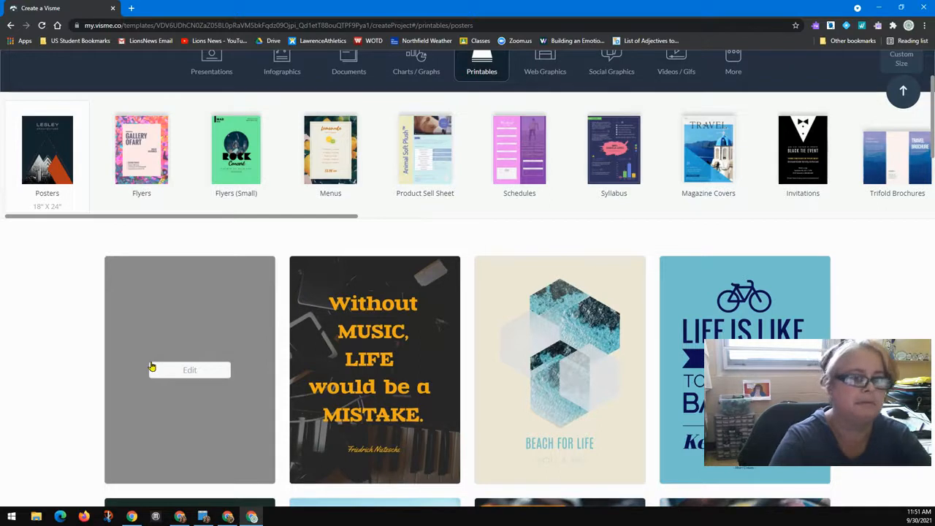
pyautogui.click(189, 372)
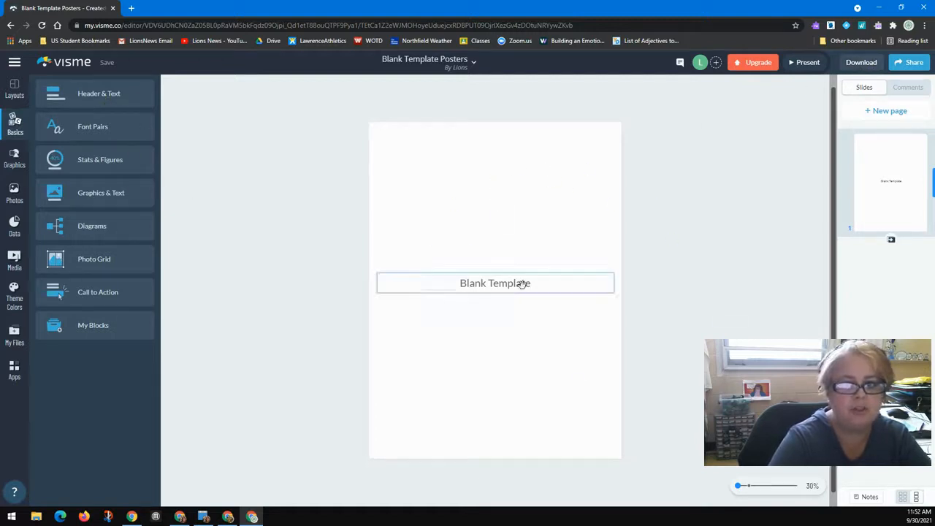
# Browse the Graphics & Text content blocks and open the graphics library
pyautogui.click(105, 198)
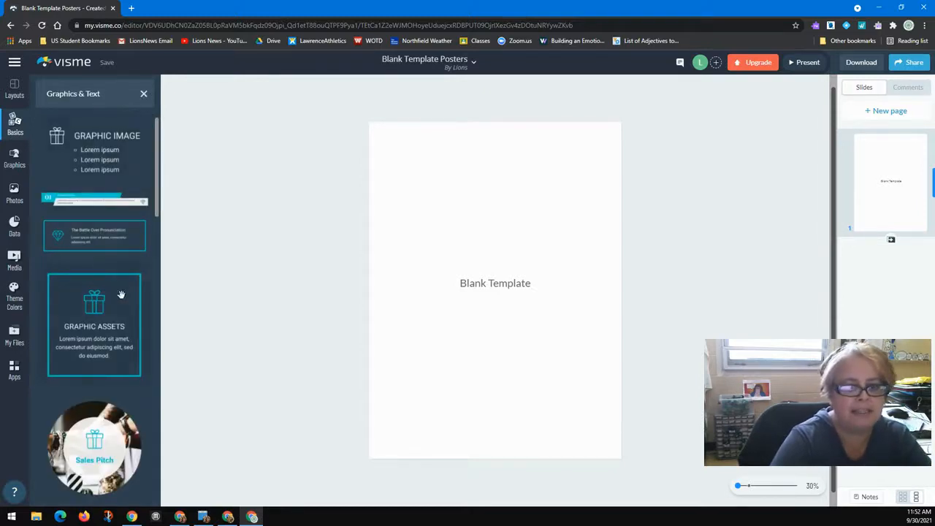
pyautogui.scroll(-7, 121, 294)
pyautogui.scroll(-10, 120, 304)
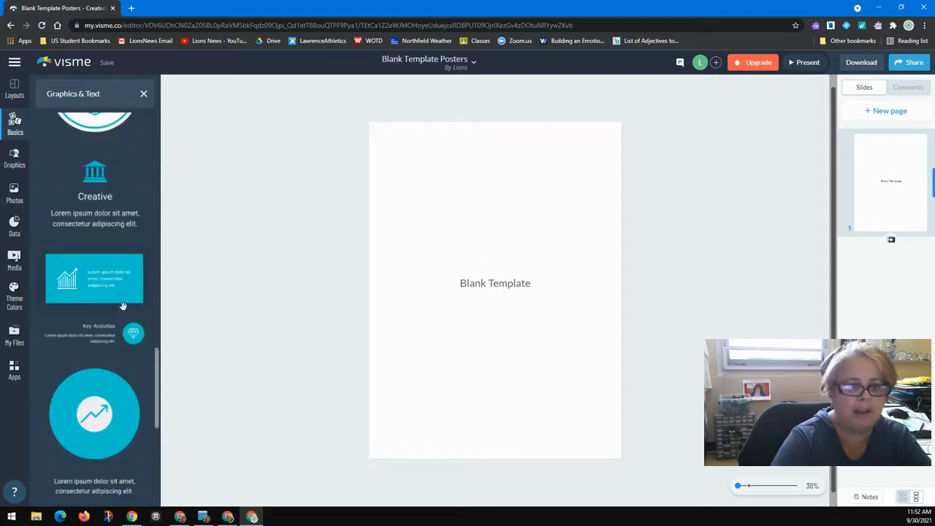
pyautogui.scroll(15, 121, 306)
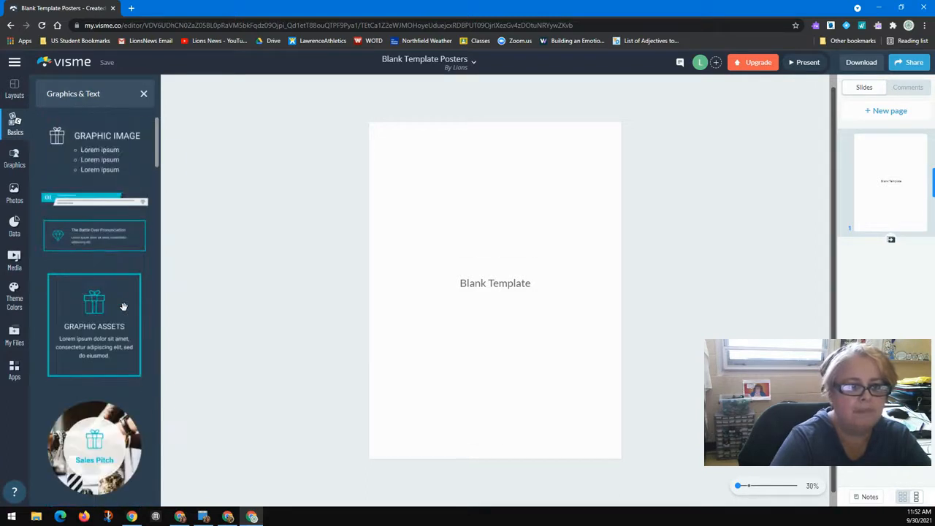
pyautogui.click(14, 160)
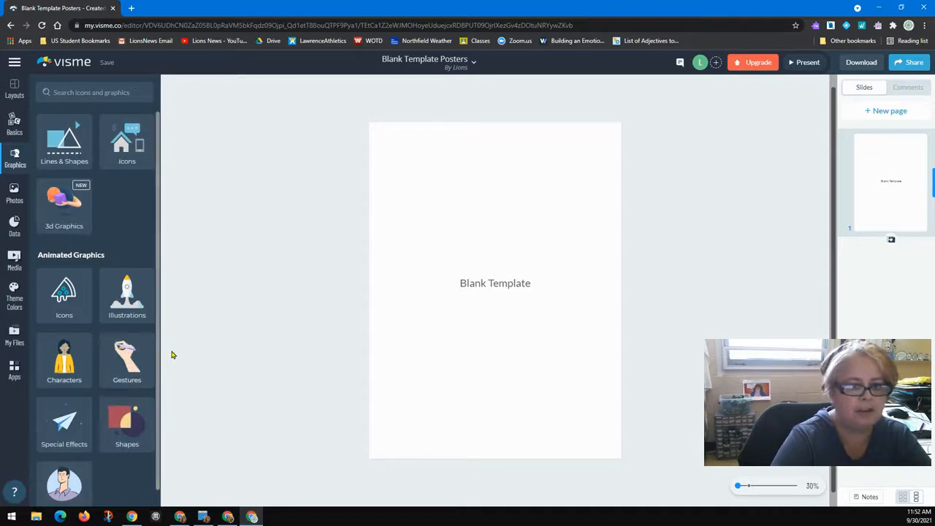
# Search the photo library for unity
pyautogui.click(14, 191)
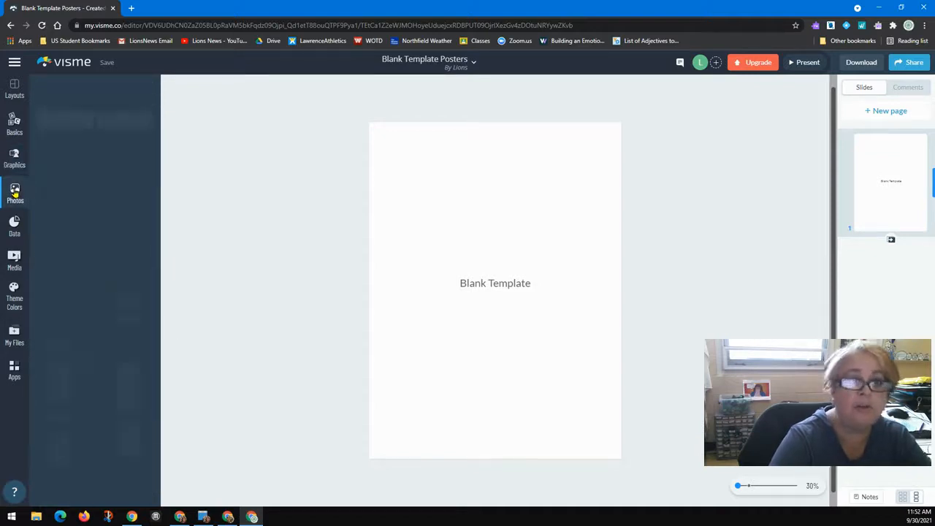
pyautogui.moveTo(69, 200)
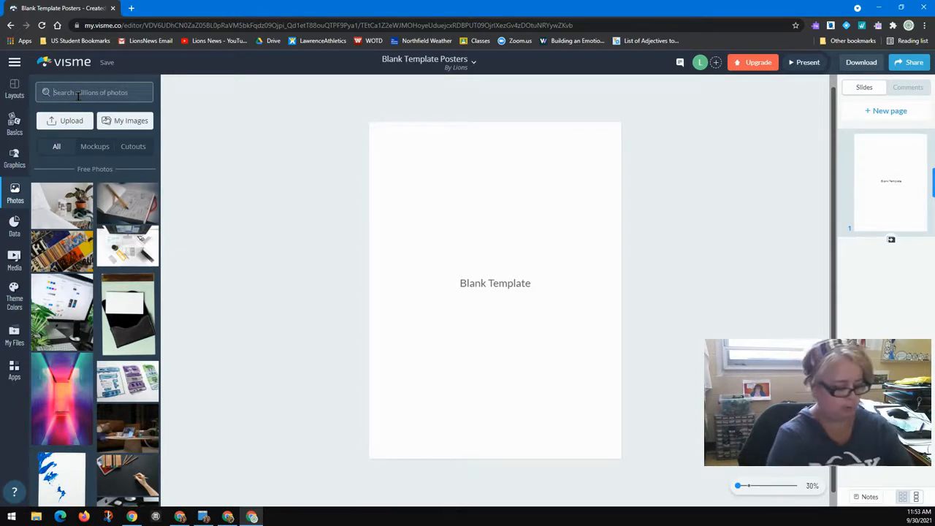
pyautogui.write('uri')
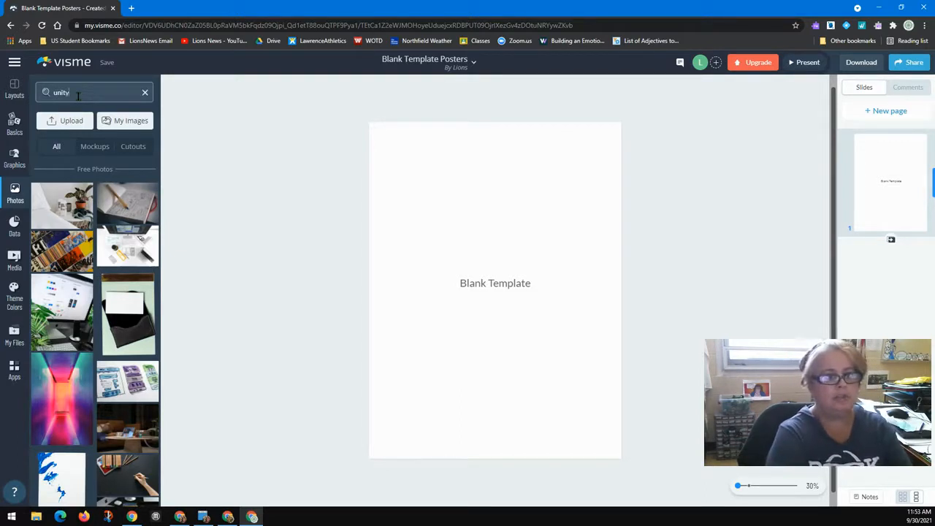
pyautogui.press('Return')
# Search the photo library for diversity, add the photo of cups on a round table, and dismiss the Call to Action tip
pyautogui.press('BackSpace')
pyautogui.press('BackSpace')
pyautogui.press('BackSpace')
pyautogui.press('BackSpace')
pyautogui.write('diversit')
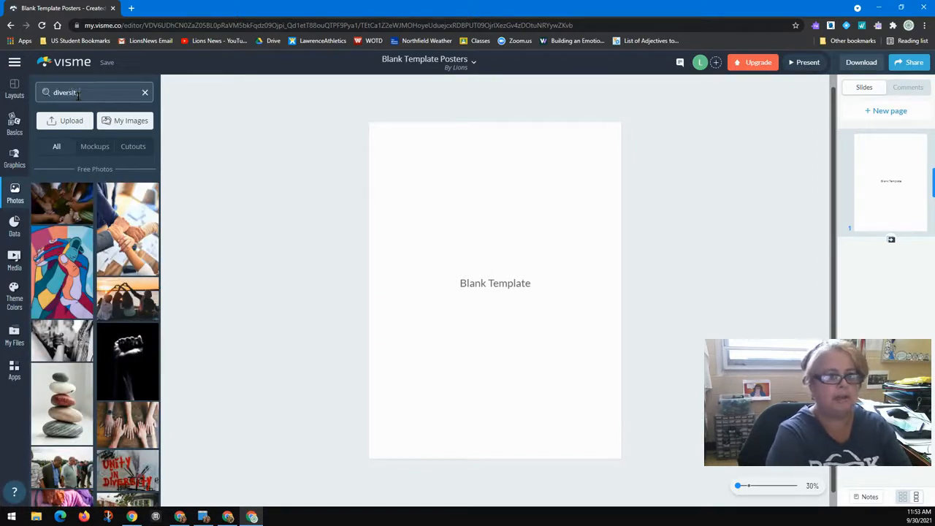
pyautogui.press('Return')
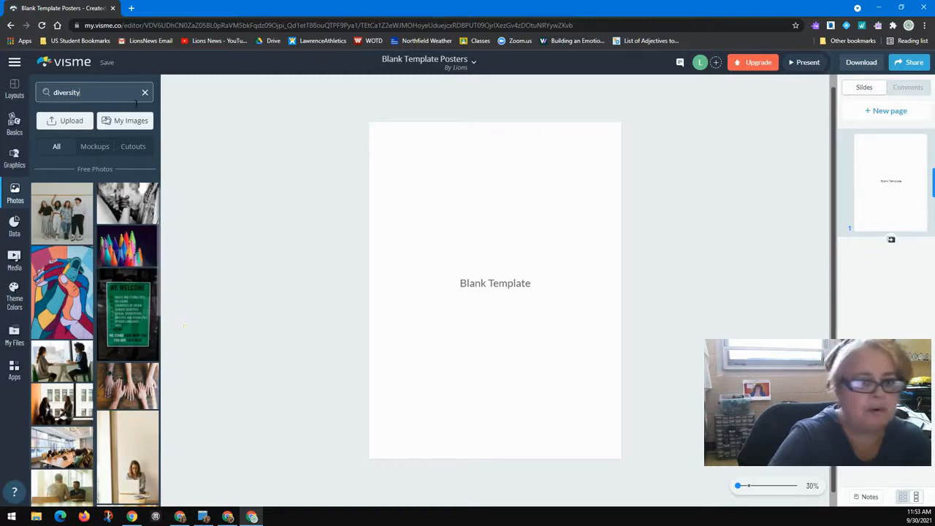
pyautogui.scroll(-5, 128, 380)
pyautogui.scroll(2, 95, 328)
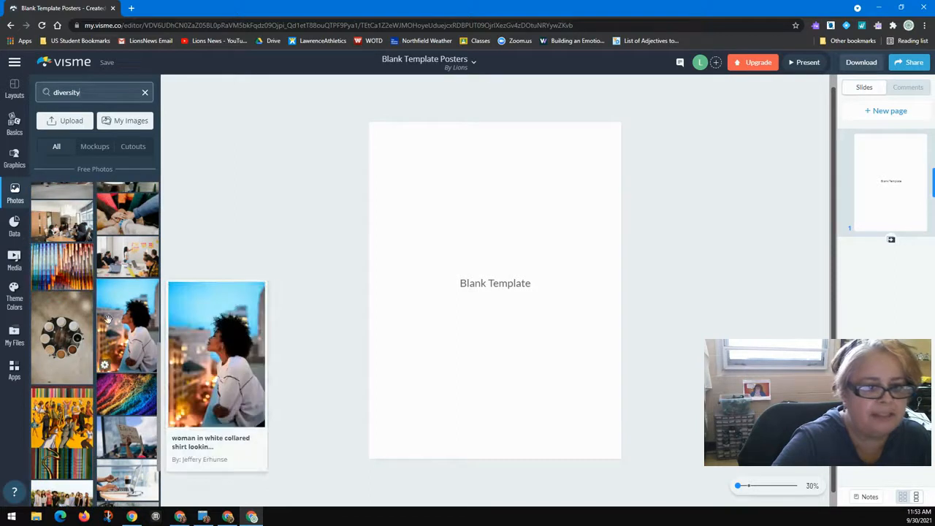
pyautogui.scroll(-2, 81, 343)
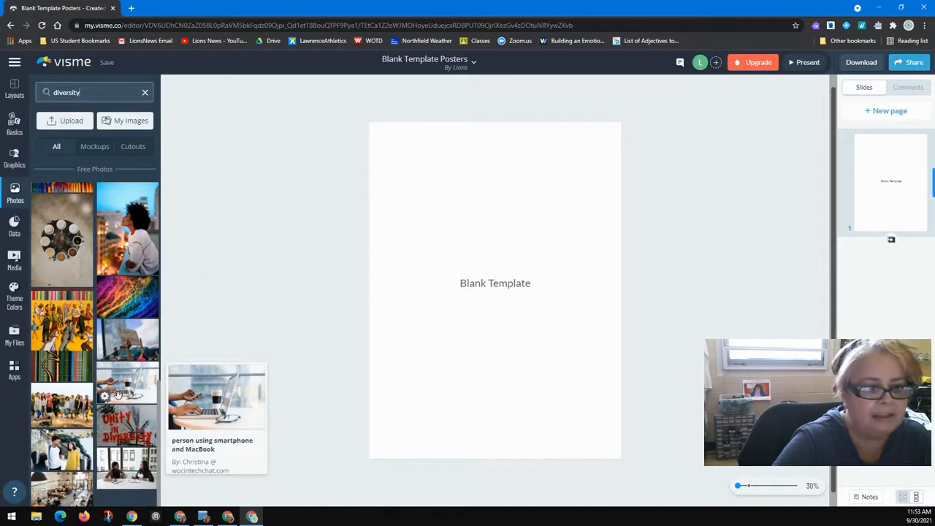
pyautogui.click(64, 247)
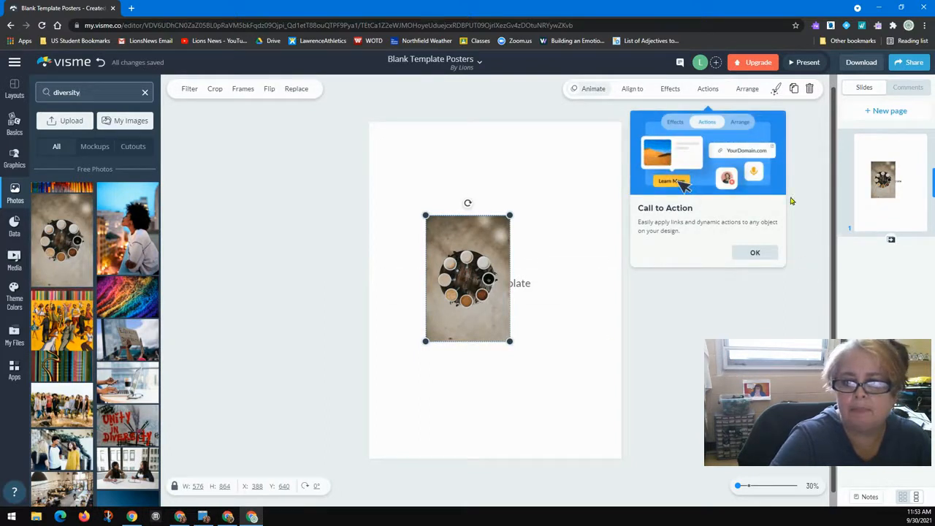
pyautogui.click(755, 253)
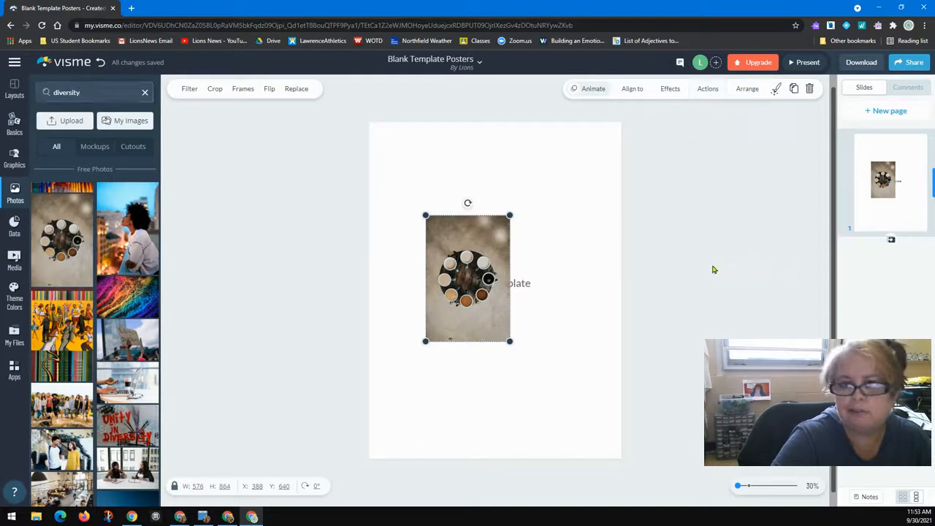
# Enlarge the cups photo to about 942 x 1413 and position it near the centre of the poster, over the placeholder text
pyautogui.moveTo(477, 319); pyautogui.dragTo(500, 298)
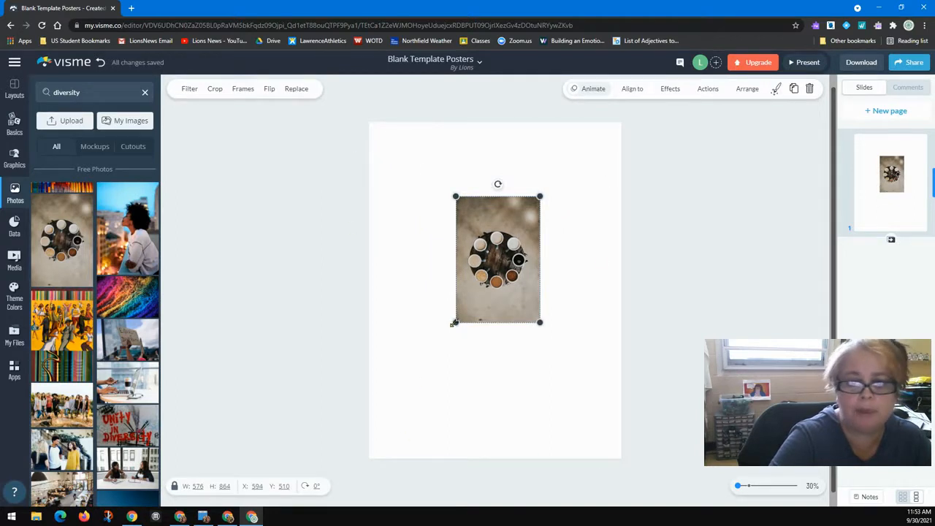
pyautogui.moveTo(455, 322); pyautogui.dragTo(401, 403)
pyautogui.moveTo(439, 366); pyautogui.dragTo(472, 362)
pyautogui.moveTo(470, 366); pyautogui.dragTo(467, 345)
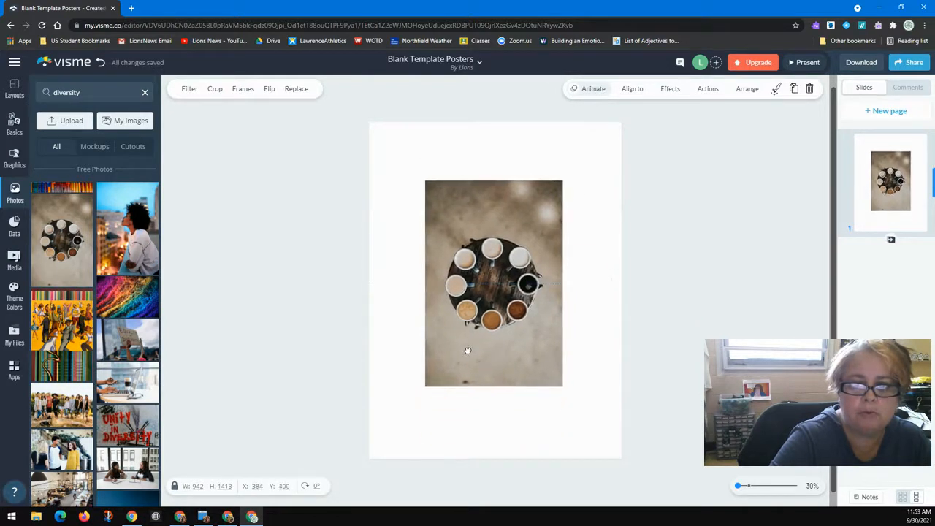
# Deselect the cups photo and look through the Graphics & Text content blocks for one with a heading and body text
pyautogui.click(589, 269)
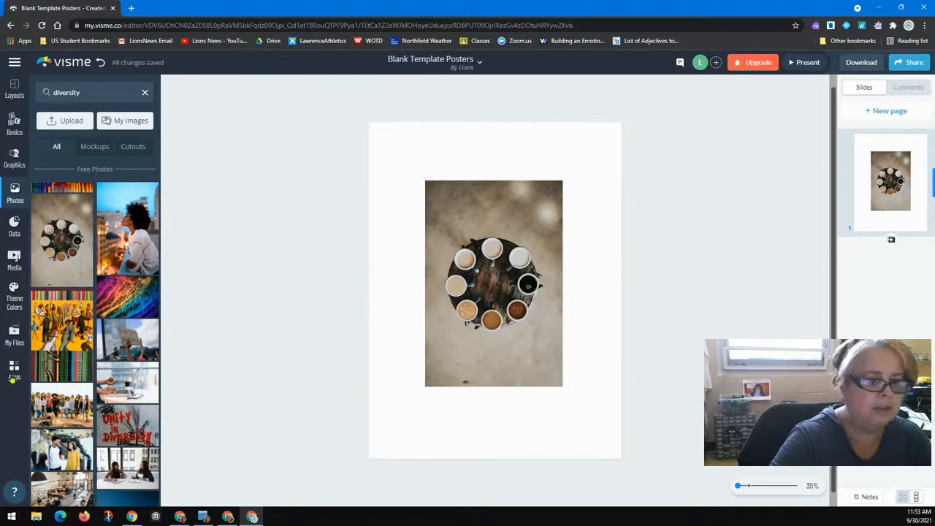
pyautogui.click(14, 125)
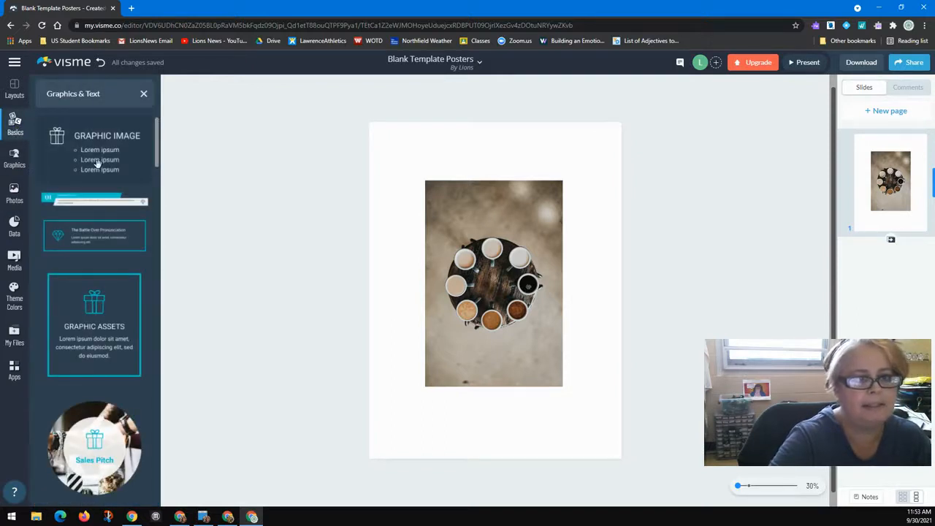
pyautogui.scroll(-3, 128, 230)
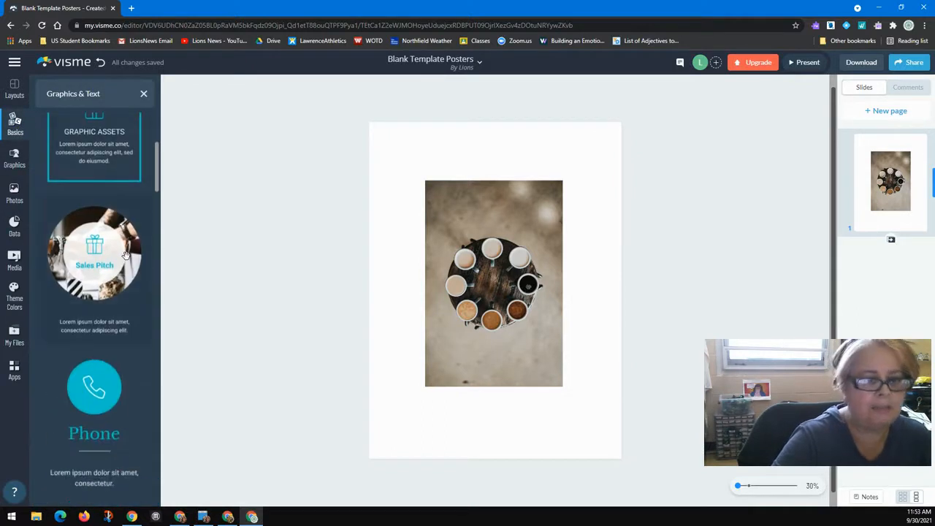
pyautogui.scroll(-12, 125, 255)
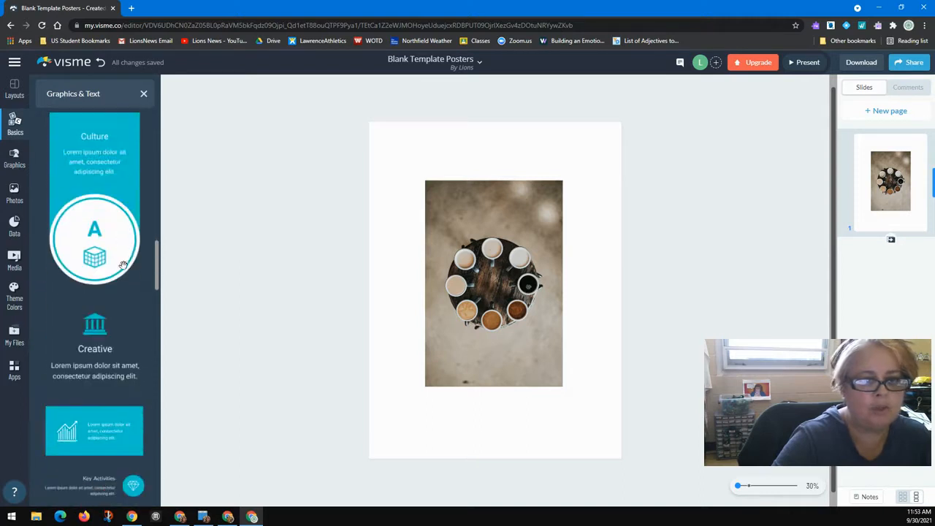
pyautogui.scroll(1, 117, 270)
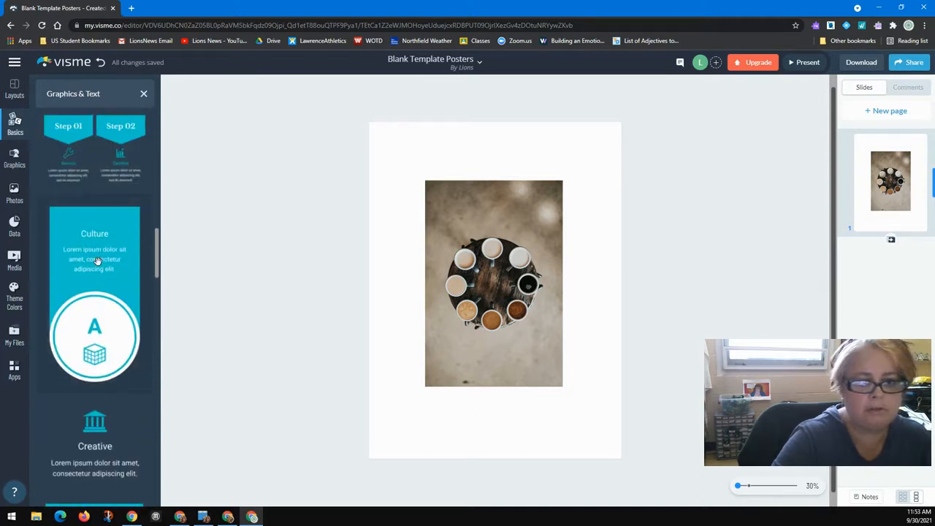
pyautogui.scroll(-8, 97, 261)
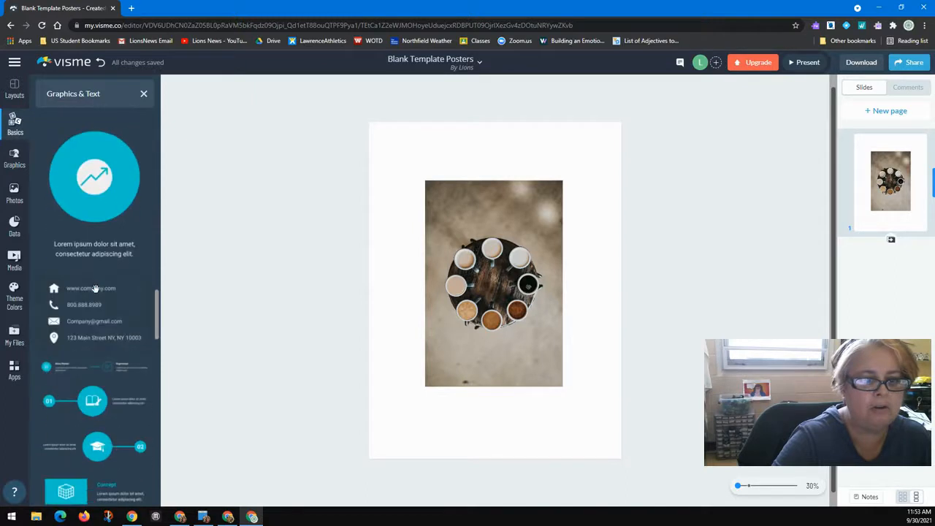
pyautogui.scroll(-8, 95, 289)
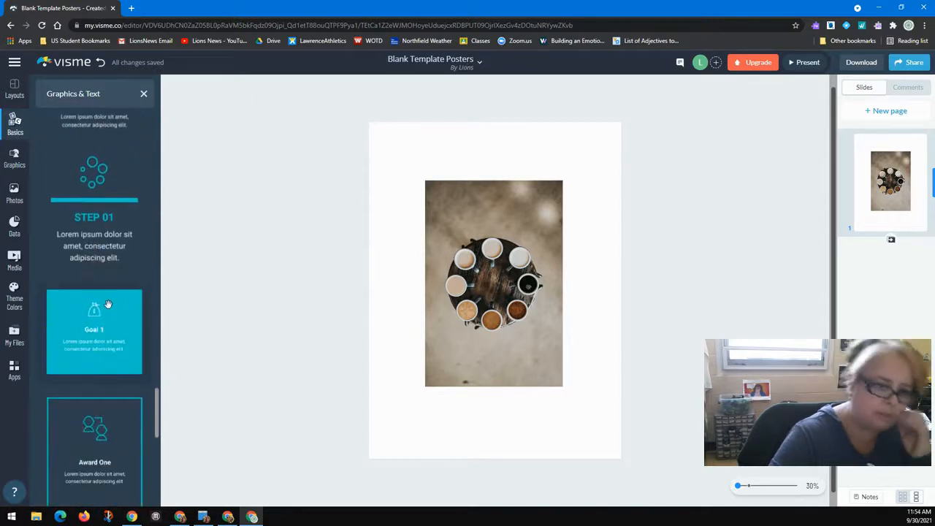
pyautogui.scroll(-2, 106, 310)
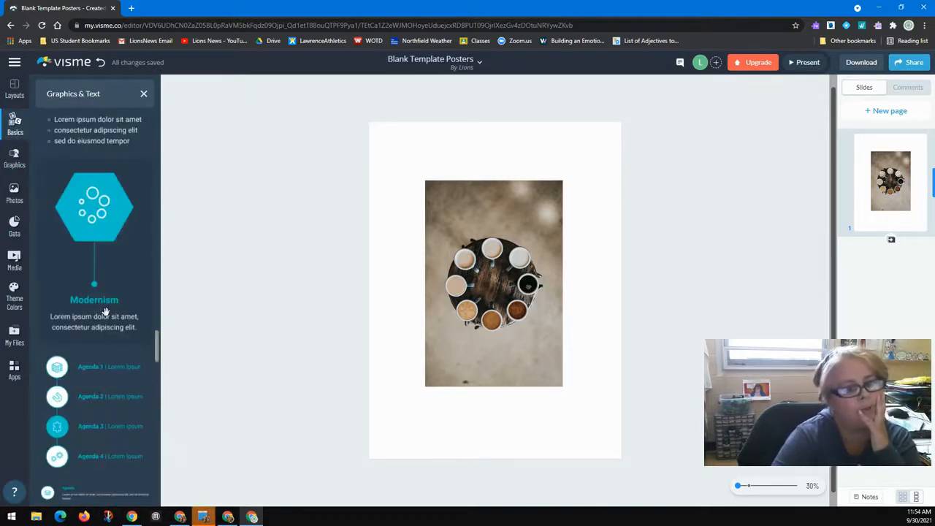
pyautogui.scroll(-8, 102, 321)
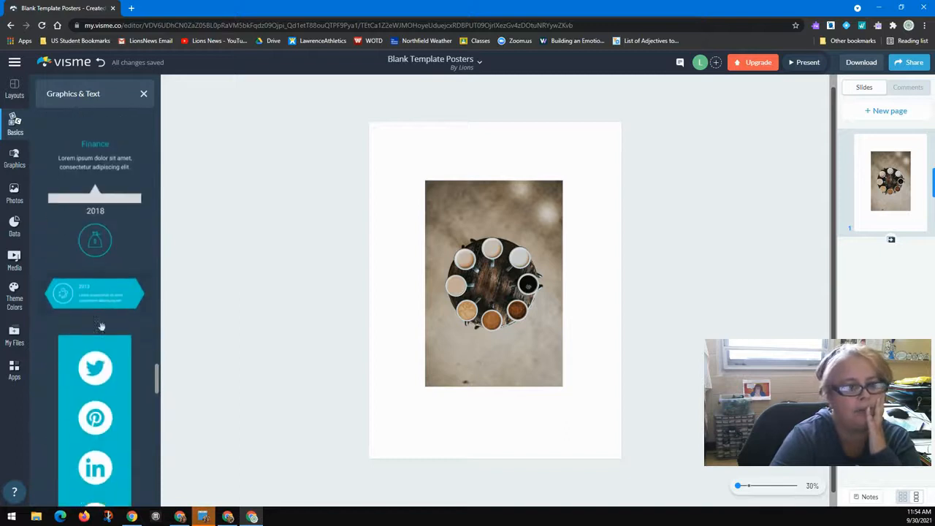
pyautogui.scroll(-4, 102, 326)
pyautogui.scroll(-7, 101, 327)
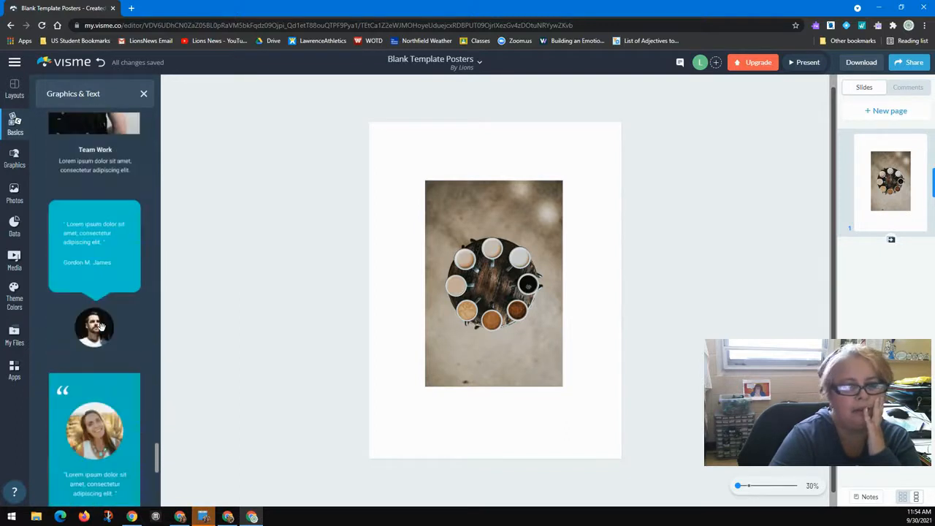
pyautogui.scroll(-3, 101, 326)
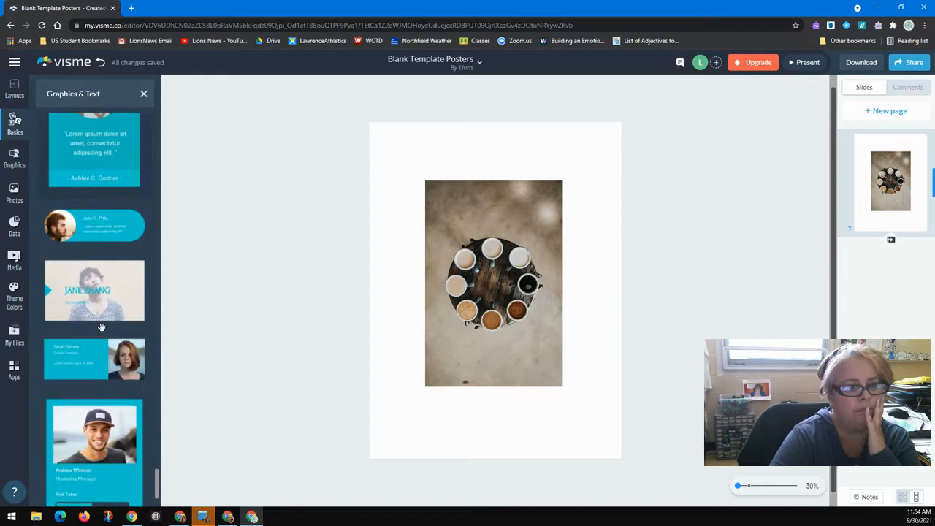
pyautogui.scroll(-1, 103, 333)
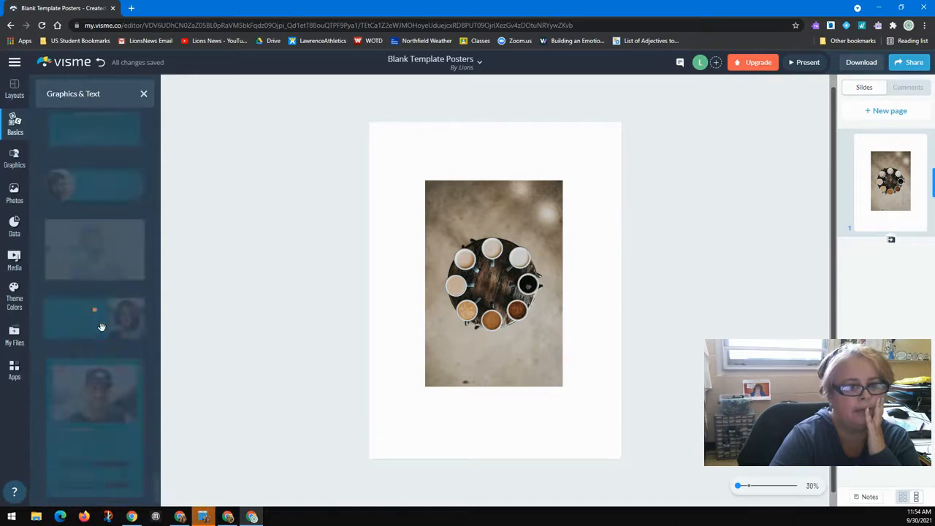
pyautogui.scroll(-6, 94, 390)
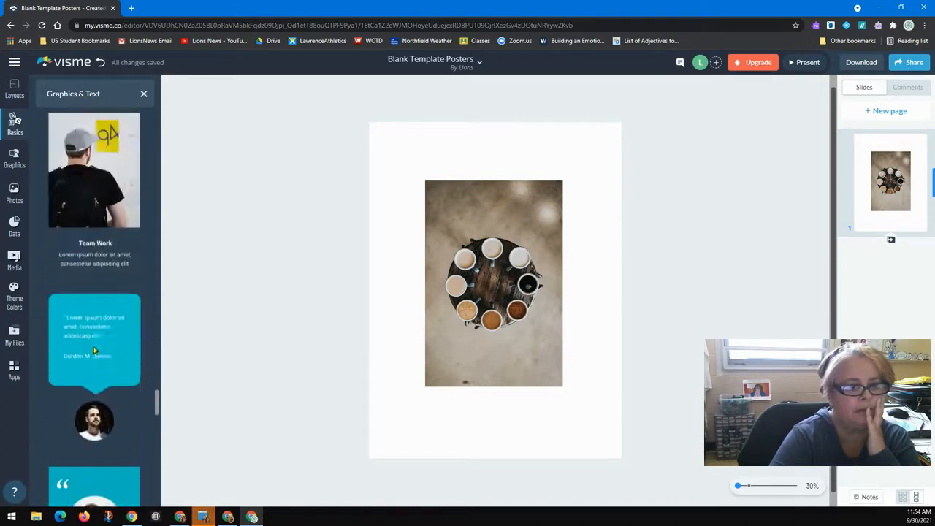
pyautogui.scroll(3, 93, 345)
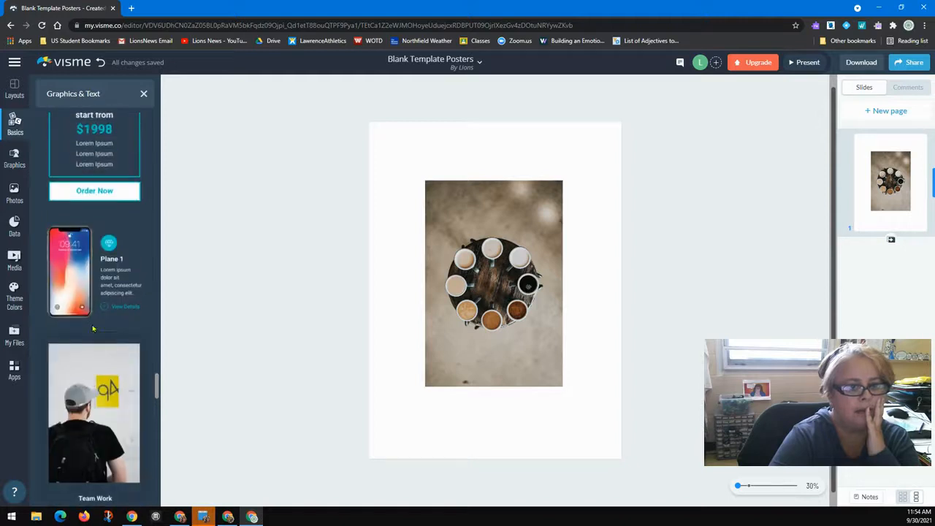
pyautogui.scroll(8, 92, 329)
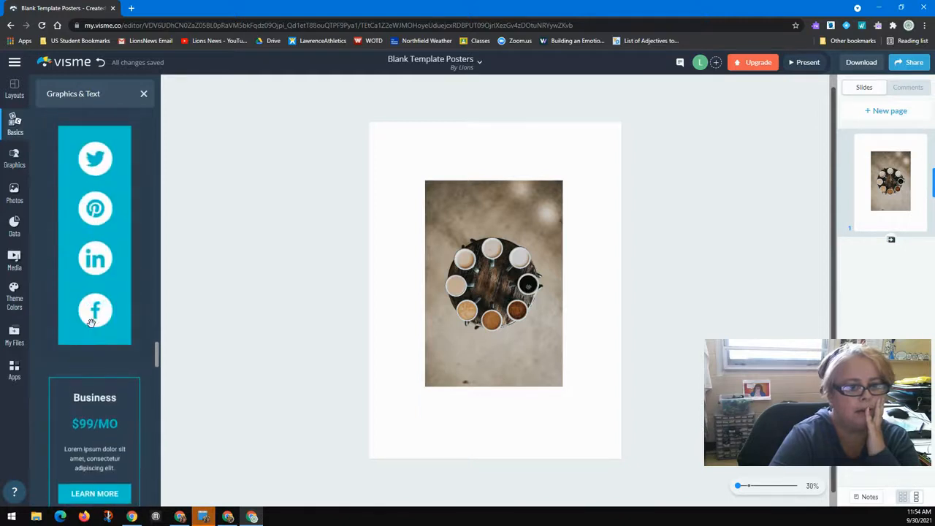
pyautogui.scroll(8, 91, 322)
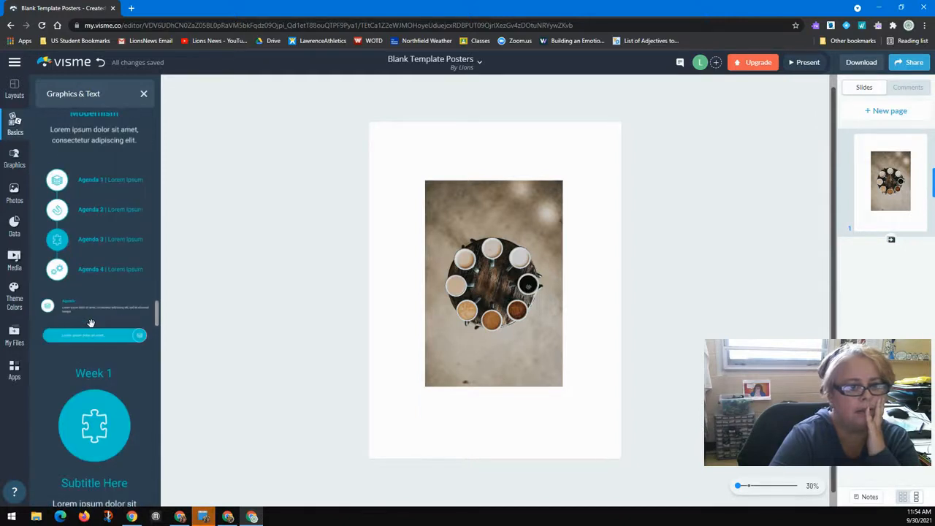
pyautogui.scroll(8, 90, 323)
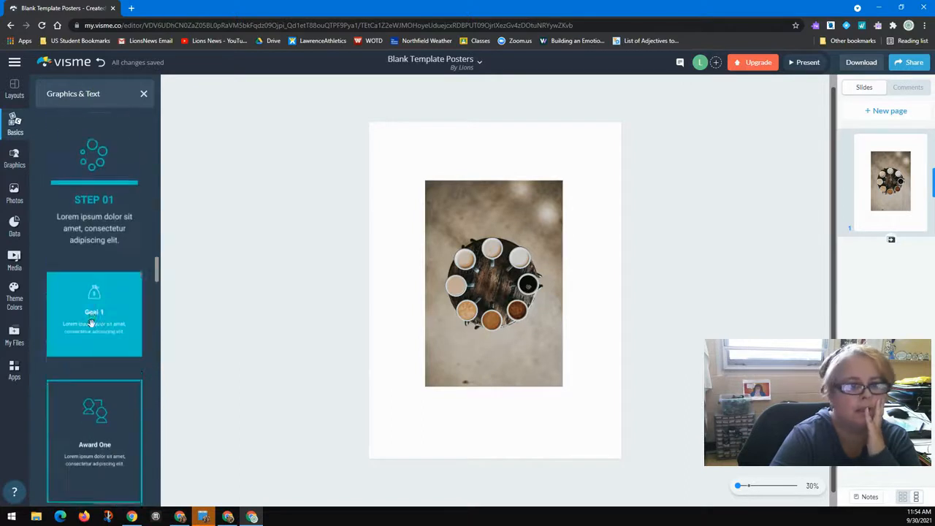
pyautogui.scroll(2, 91, 322)
pyautogui.scroll(5, 91, 320)
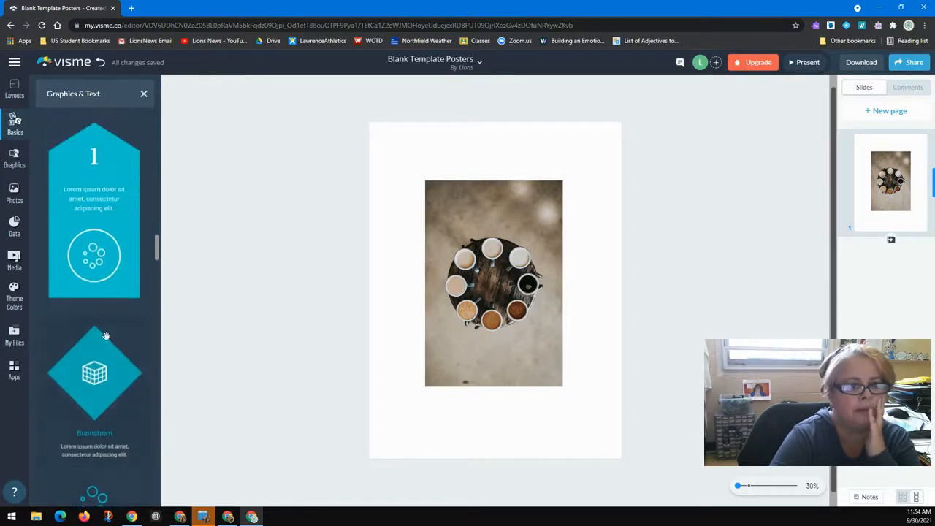
# Add the Brainstrom diamond block above the cups, dismiss the feature tips, and move the cups photo down to about X 376, Y 619
pyautogui.moveTo(97, 376); pyautogui.dragTo(453, 188)
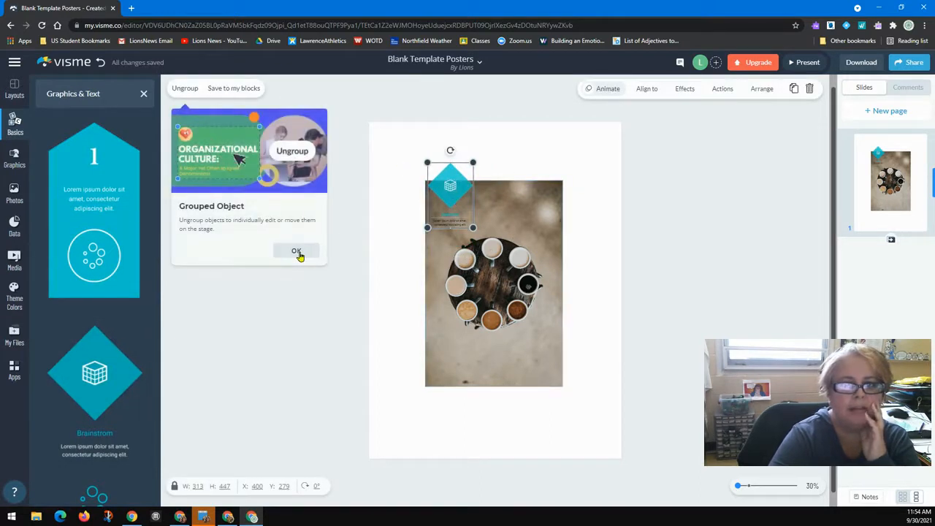
pyautogui.click(297, 251)
pyautogui.moveTo(464, 205); pyautogui.dragTo(461, 236)
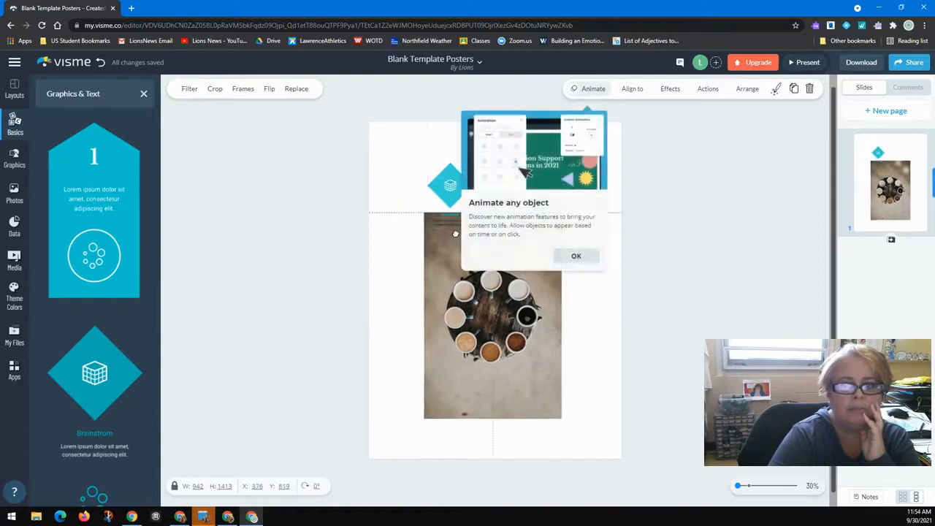
pyautogui.click(579, 255)
# Move the Brainstrom block to the poster's upper-left corner and enlarge it to about 725 x 1038
pyautogui.click(450, 186)
pyautogui.moveTo(450, 186); pyautogui.dragTo(401, 162)
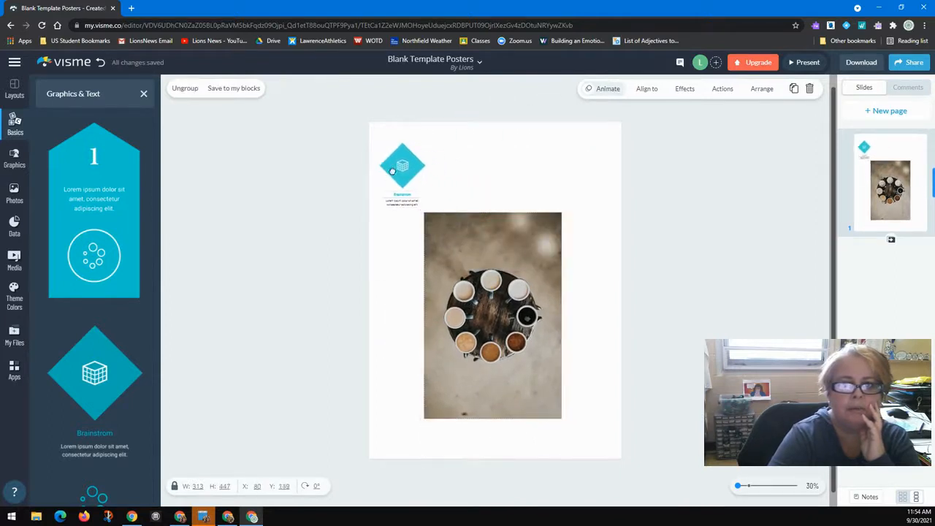
pyautogui.moveTo(422, 203); pyautogui.dragTo(482, 290)
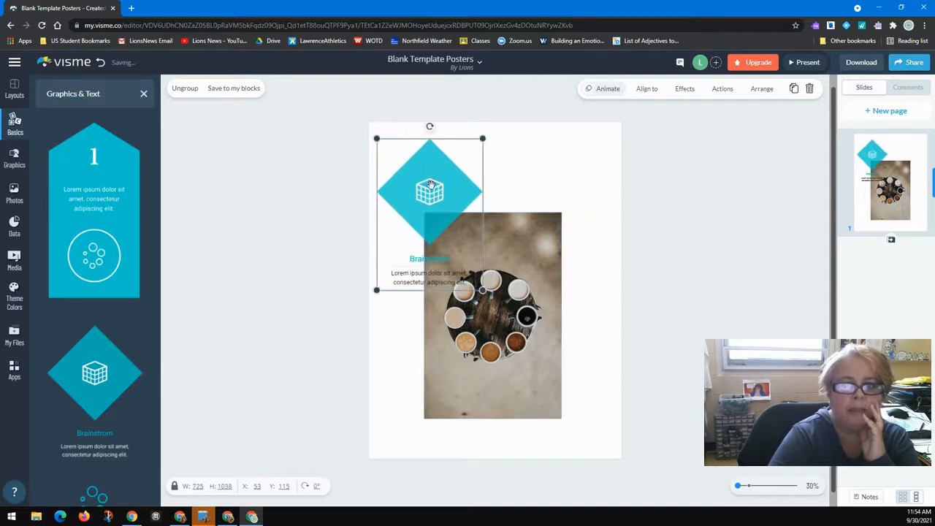
# Ungroup the Brainstrom block and delete its cube icon and teal diamond shape
pyautogui.click(185, 88)
pyautogui.click(539, 178)
pyautogui.click(431, 199)
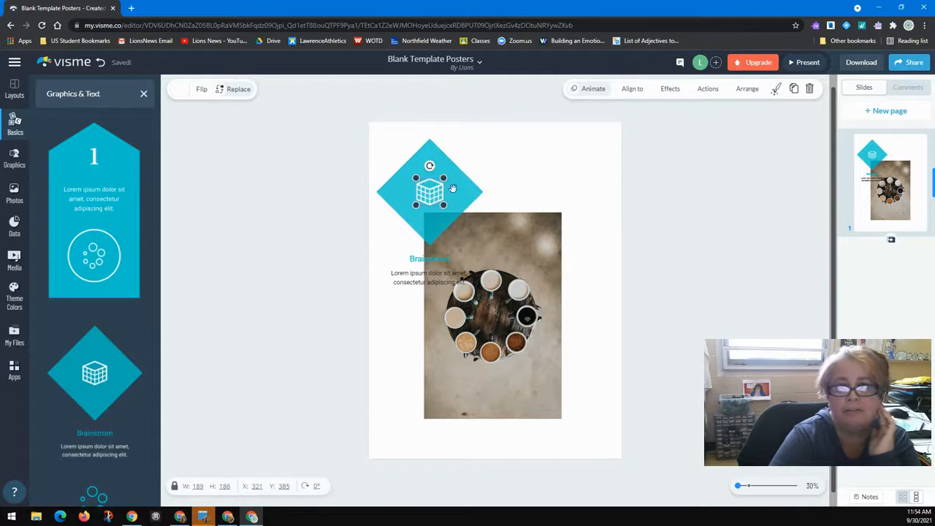
pyautogui.press('Delete')
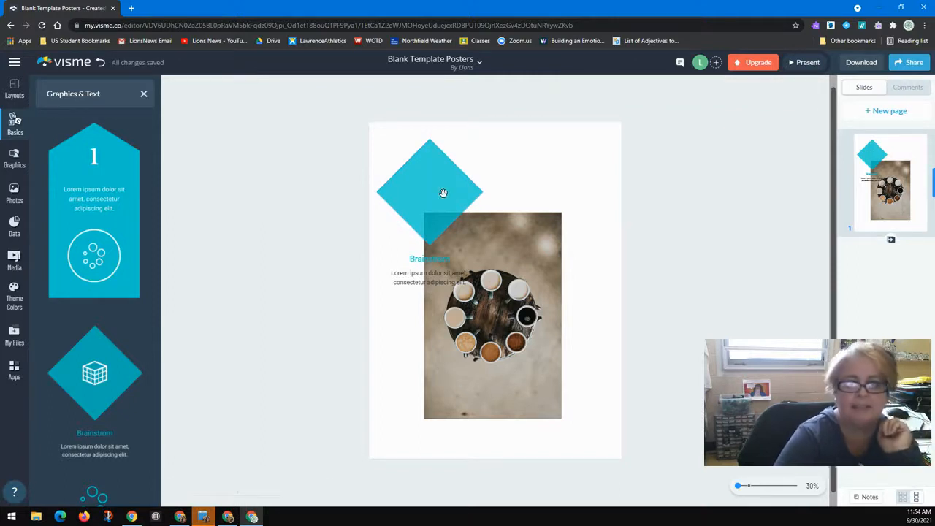
pyautogui.click(442, 193)
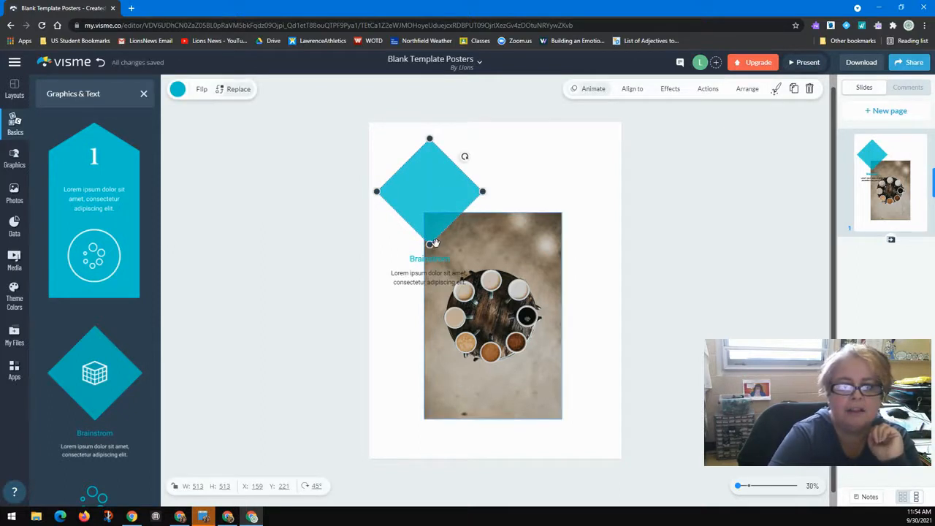
pyautogui.press('Delete')
# Move the Brainstrom heading above the cups photo to about X 516, Y 241 and replace its text with "Unity"
pyautogui.click(420, 264)
pyautogui.moveTo(420, 263); pyautogui.dragTo(480, 173)
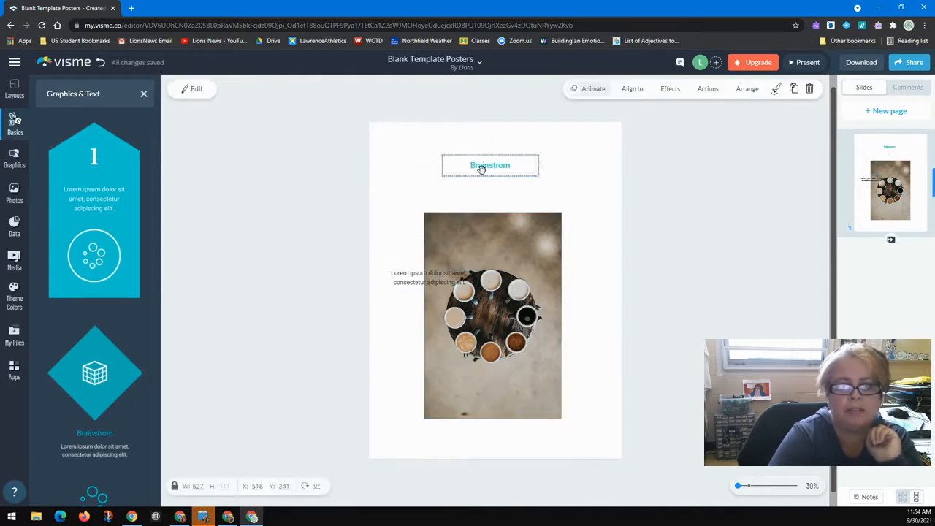
pyautogui.doubleClick(488, 166)
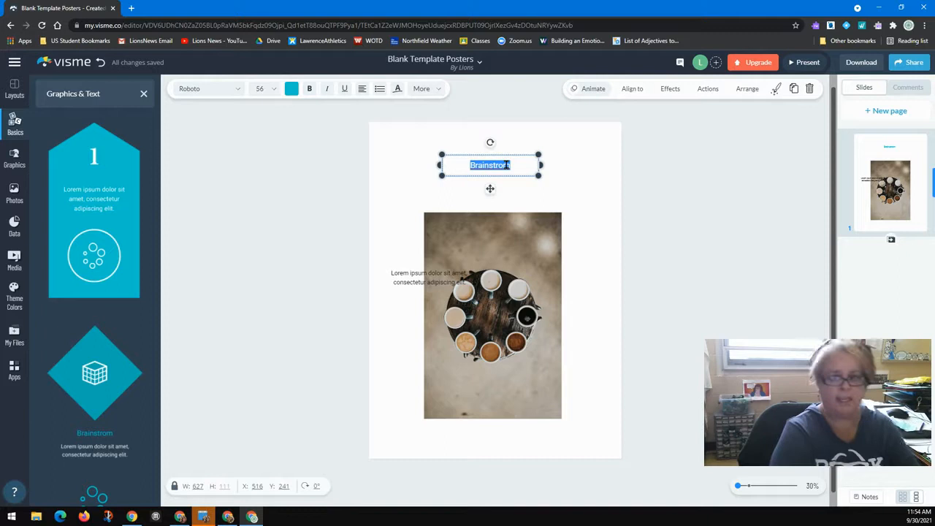
pyautogui.write('Unity')
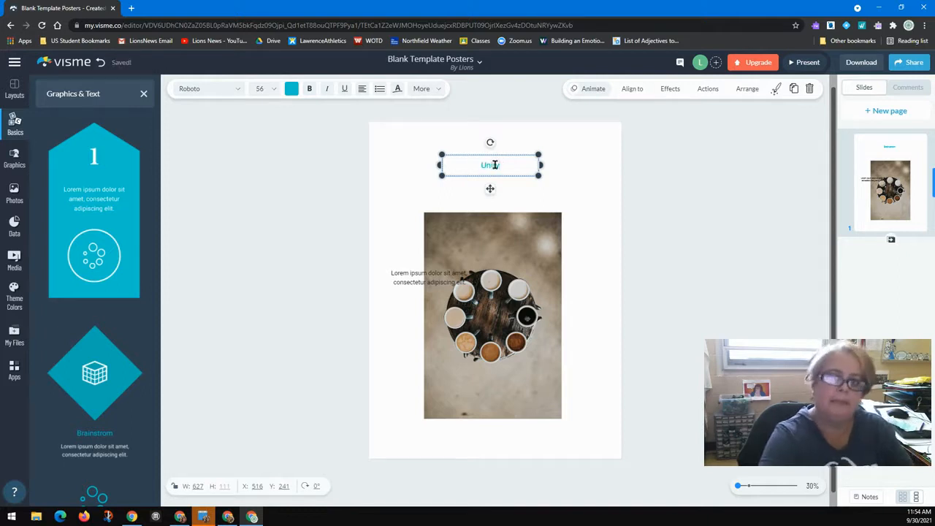
# Move the lorem ipsum text below Unity to about X 539, Y 375 and replace it with "Call Cups Of Coffee are Equally Delicious... Just Like People"
pyautogui.click(421, 273)
pyautogui.moveTo(421, 272); pyautogui.dragTo(484, 183)
pyautogui.doubleClick(485, 185)
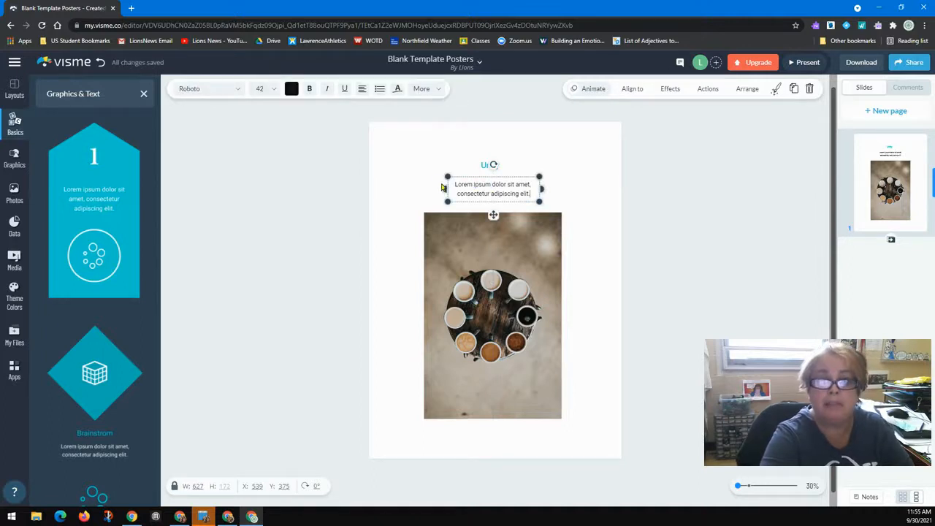
pyautogui.hotkey('ctrl', 'a')
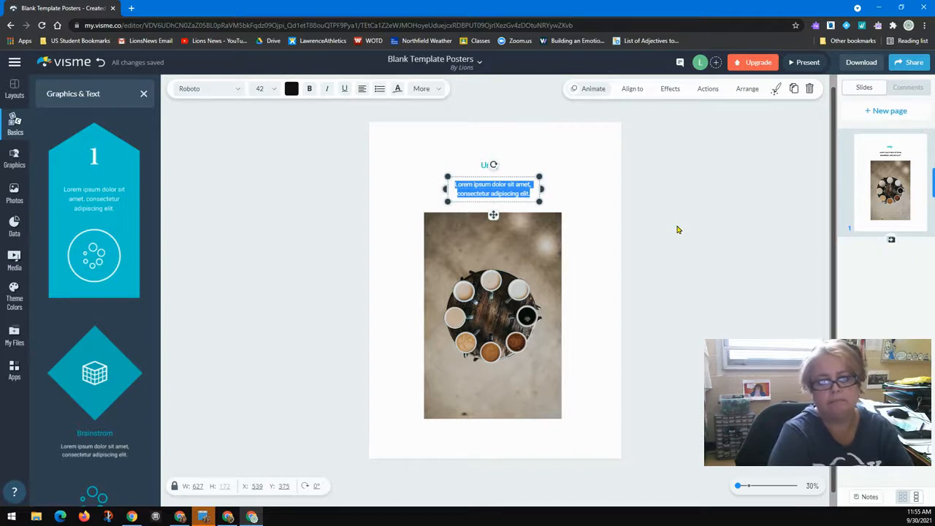
pyautogui.write('Call Cups Of Co')
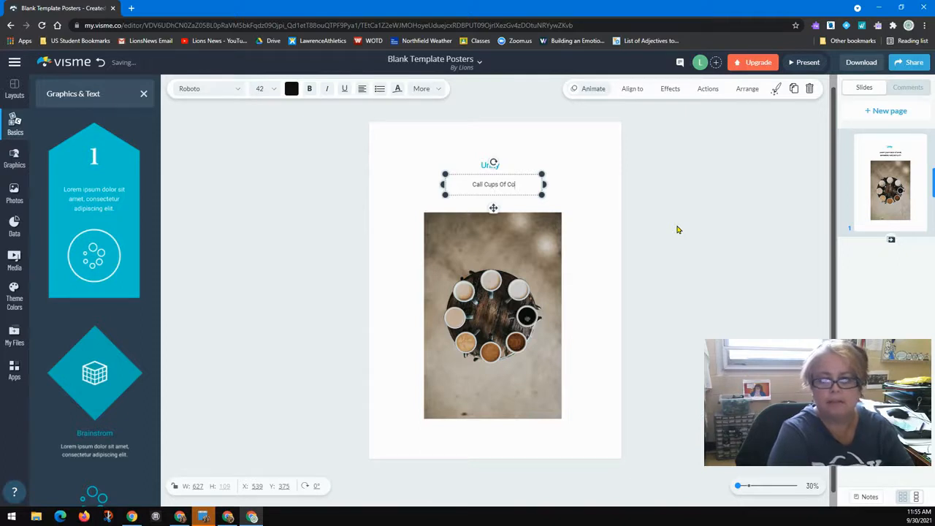
pyautogui.write('ffee are Equal')
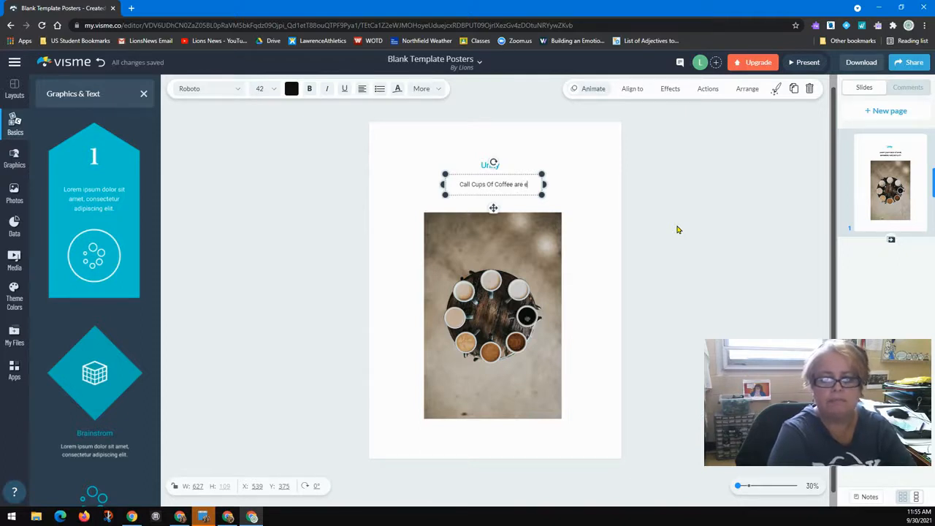
pyautogui.write('ly')
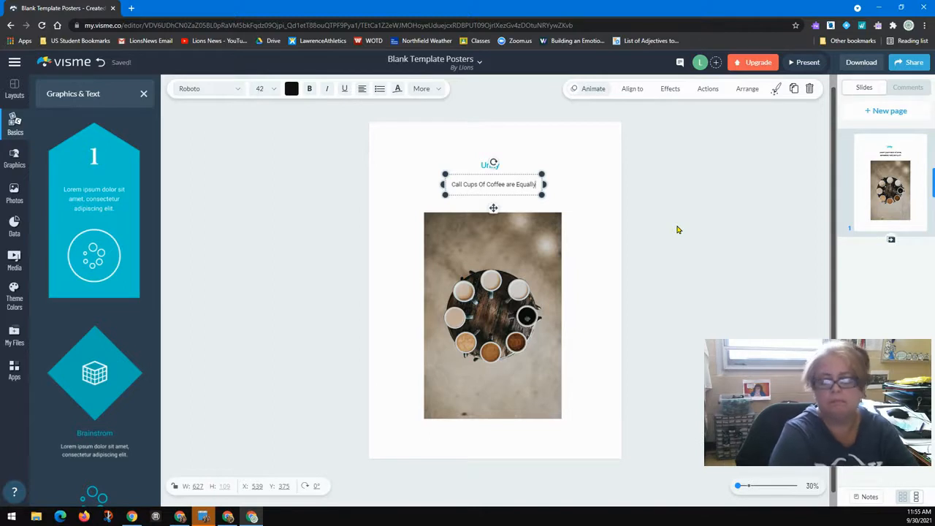
pyautogui.write(' Delic')
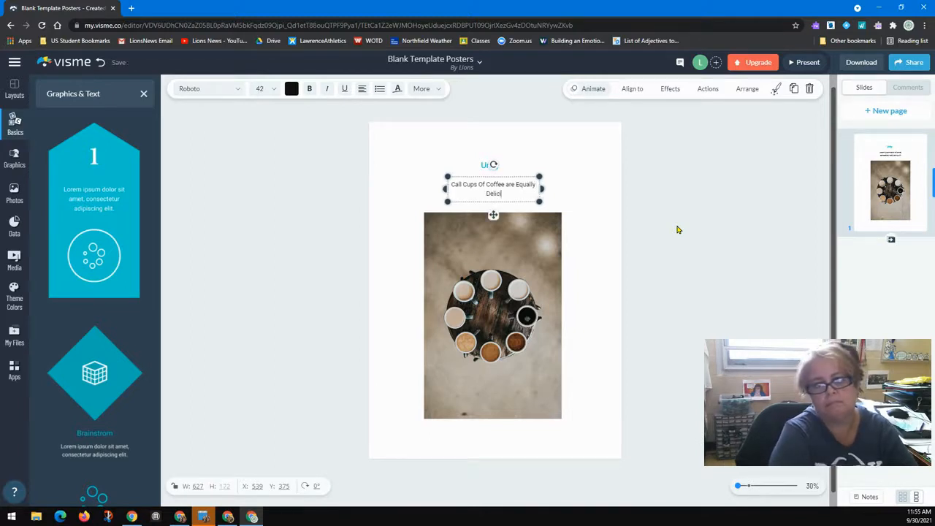
pyautogui.write('ious...')
pyautogui.press('Return')
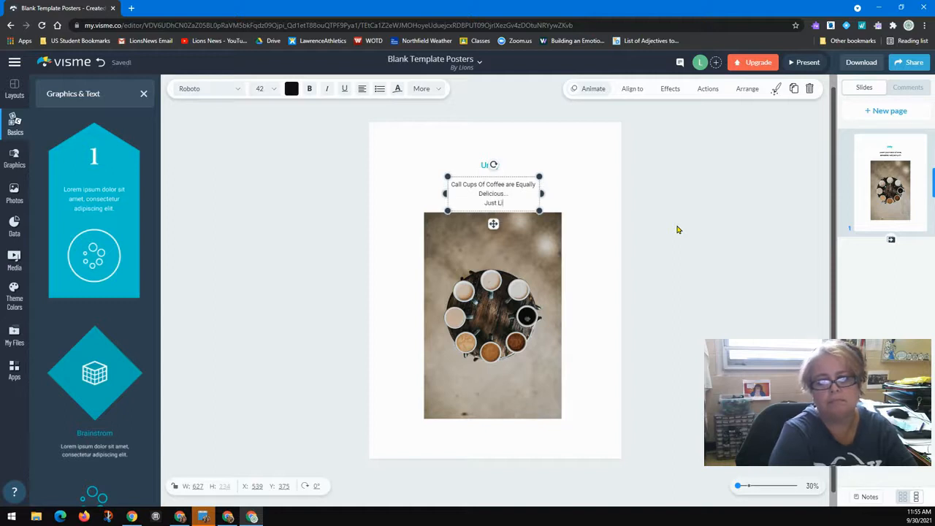
pyautogui.write('Just Like People')
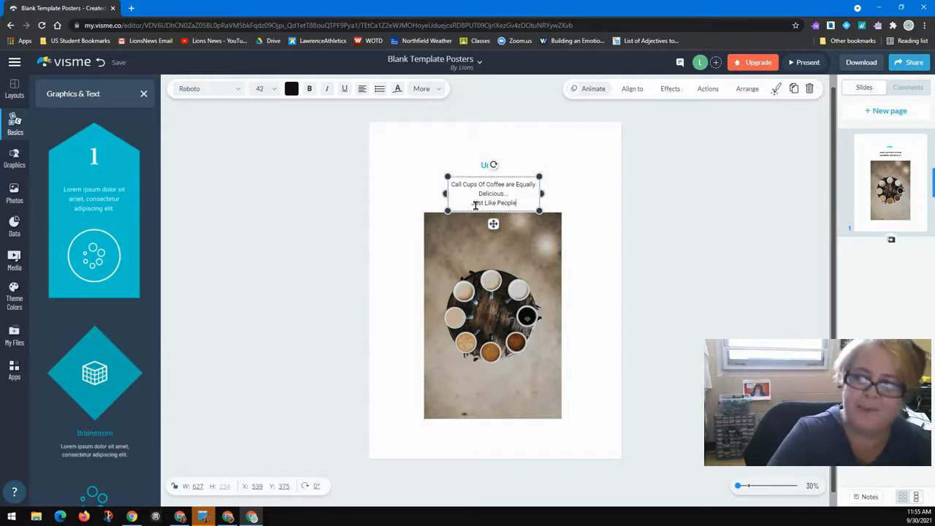
# Lower the cups photo to about X 382, Y 779 and widen the caption's text box to about 1003 at X 339
pyautogui.moveTo(507, 306); pyautogui.dragTo(508, 328)
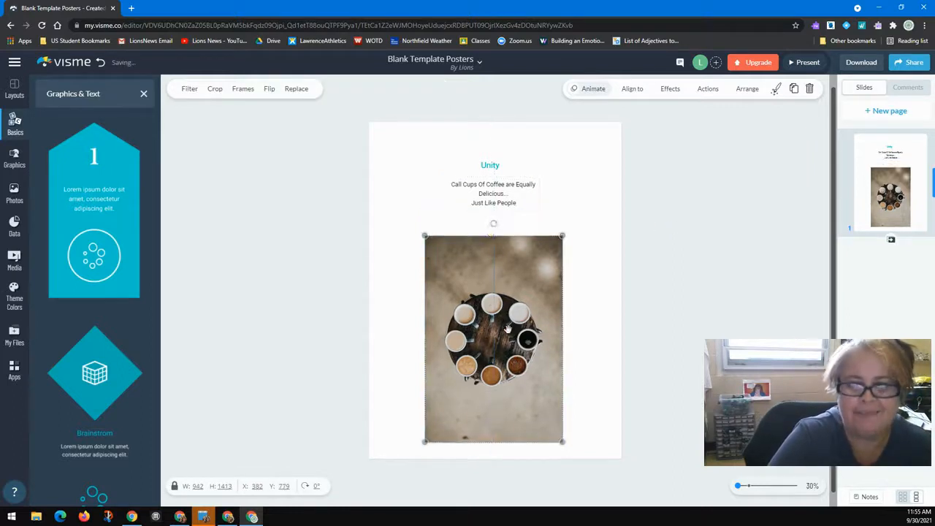
pyautogui.click(484, 182)
pyautogui.moveTo(448, 210); pyautogui.dragTo(417, 228)
pyautogui.moveTo(539, 202); pyautogui.dragTo(563, 232)
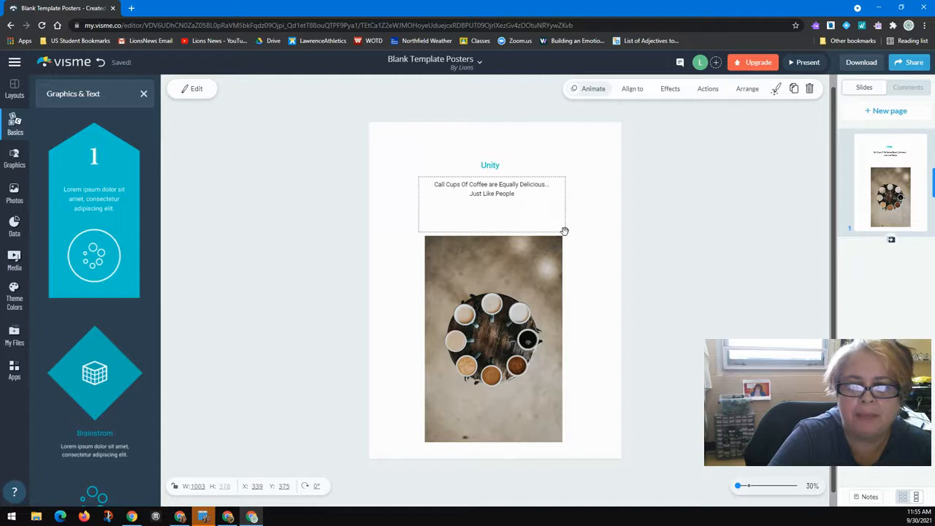
# Try the Acknowledgement font on the whole caption, and set it to Arvo instead
pyautogui.doubleClick(501, 195)
pyautogui.moveTo(522, 193); pyautogui.dragTo(433, 184)
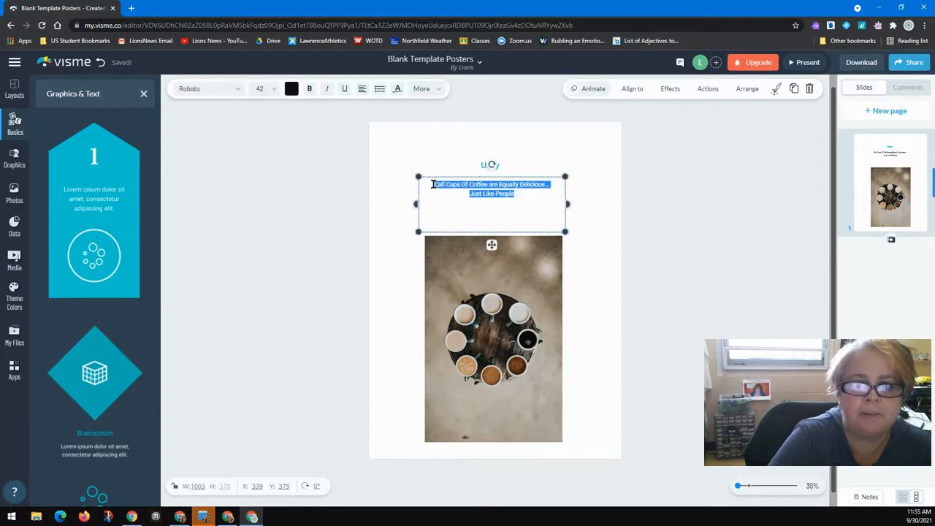
pyautogui.click(230, 92)
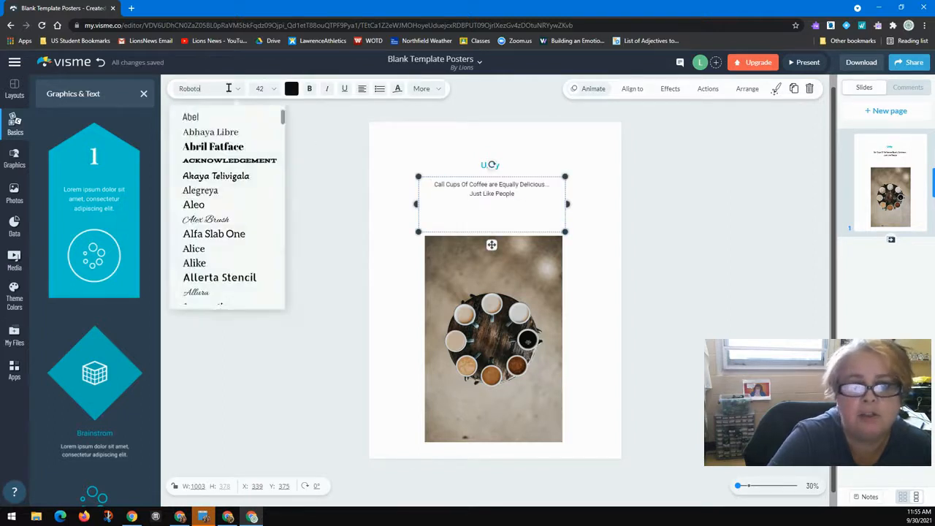
pyautogui.click(227, 160)
pyautogui.click(232, 89)
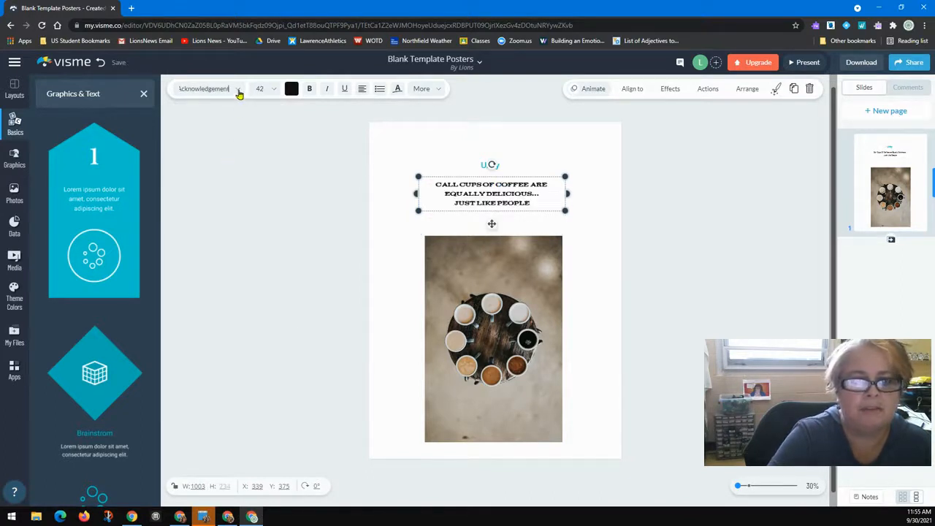
pyautogui.scroll(-5, 242, 273)
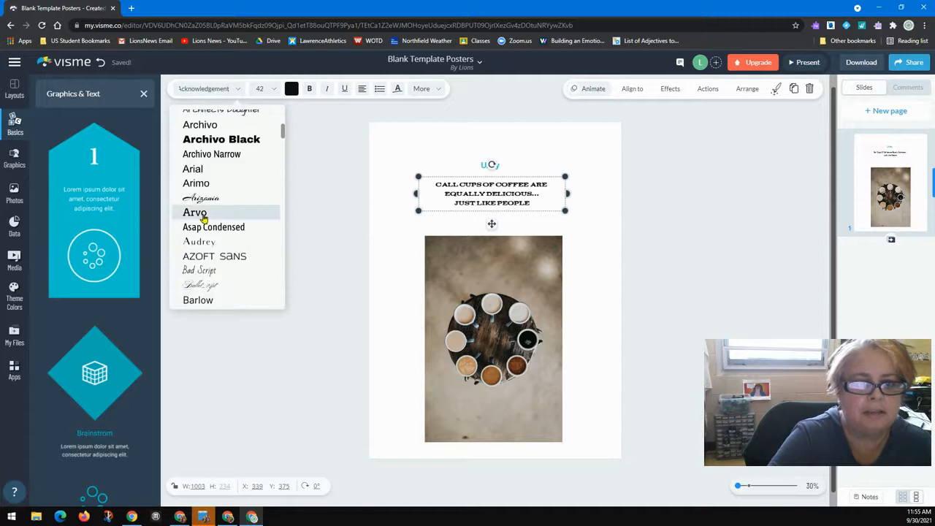
pyautogui.click(203, 214)
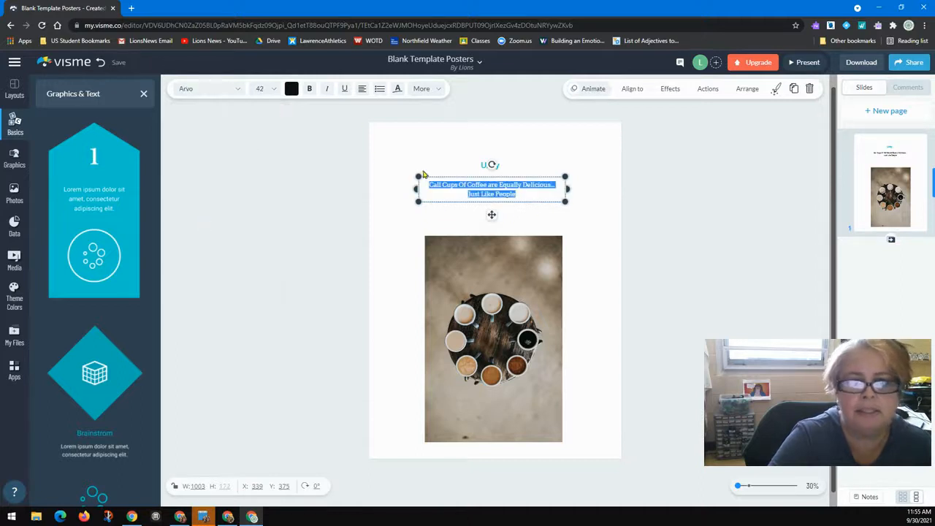
# Try the caption at font size 60, and set it to 72
pyautogui.click(275, 92)
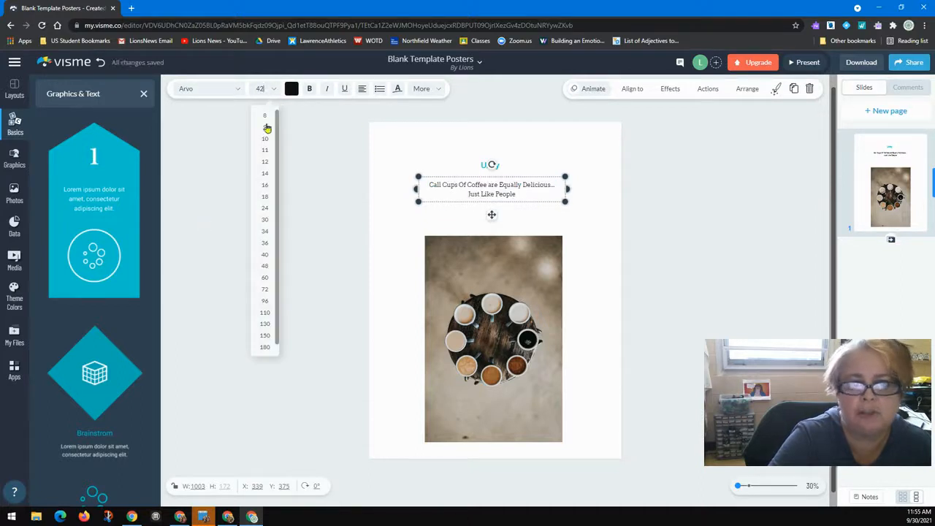
pyautogui.click(266, 284)
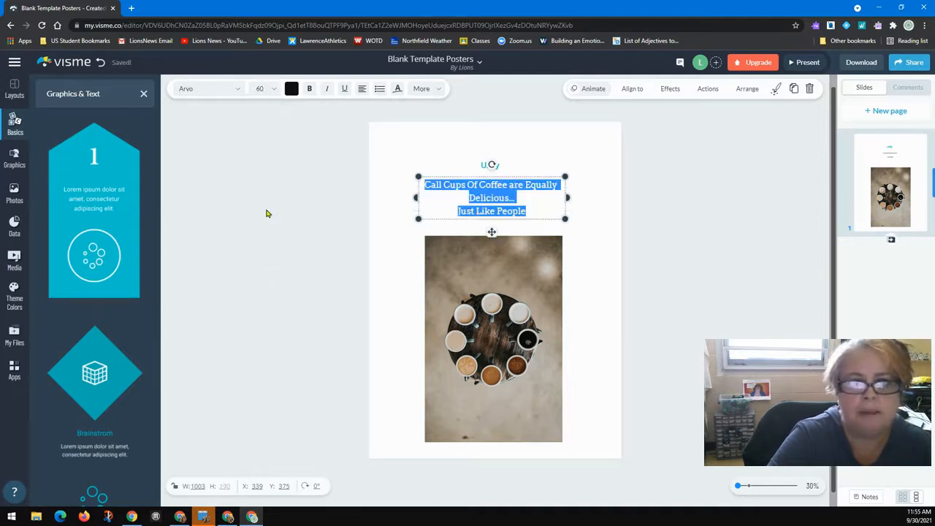
pyautogui.click(270, 90)
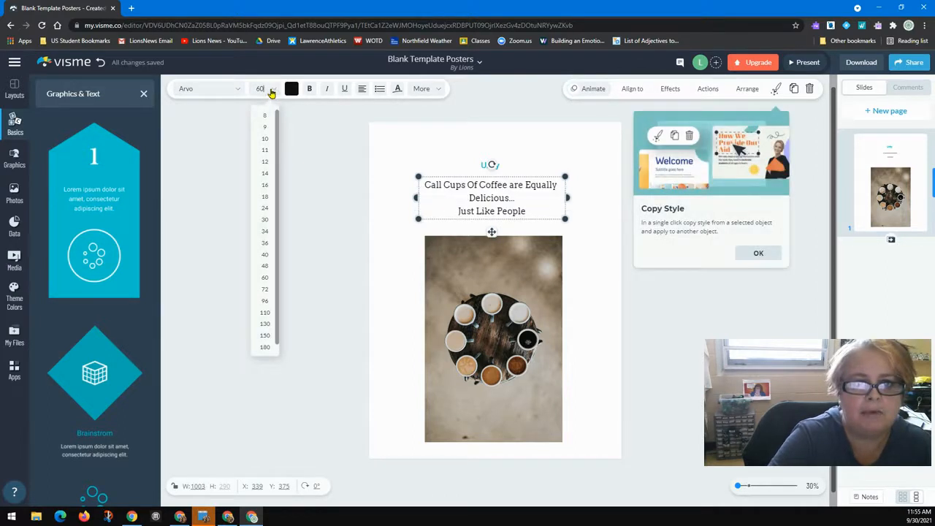
pyautogui.click(265, 296)
pyautogui.click(411, 273)
# Recolor the whole caption above the cups photo to the olive-brown swatch
pyautogui.click(492, 183)
pyautogui.click(540, 217)
pyautogui.doubleClick(540, 217)
pyautogui.moveTo(540, 217); pyautogui.dragTo(428, 185)
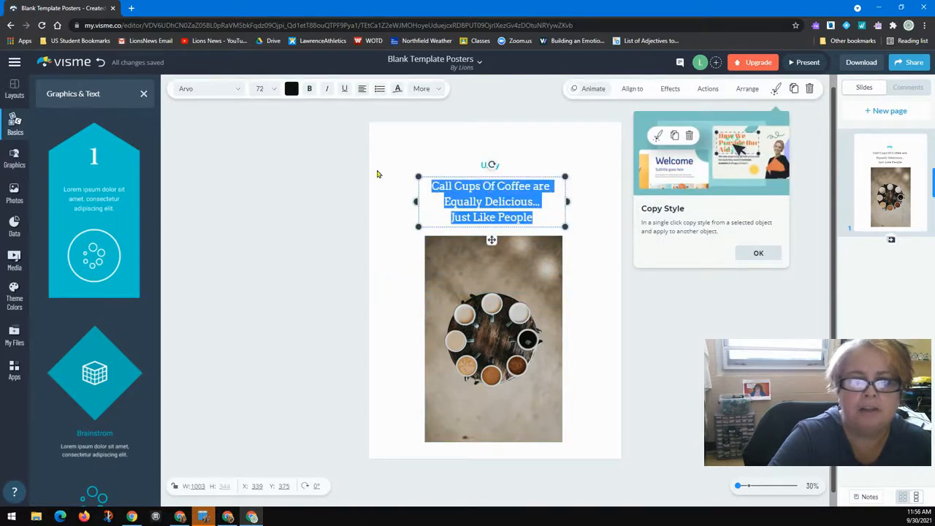
pyautogui.click(292, 90)
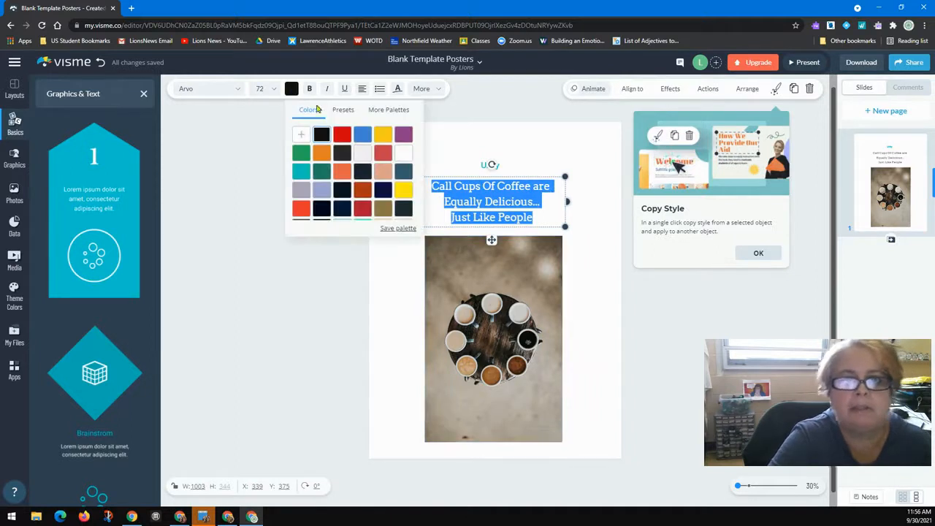
pyautogui.click(384, 210)
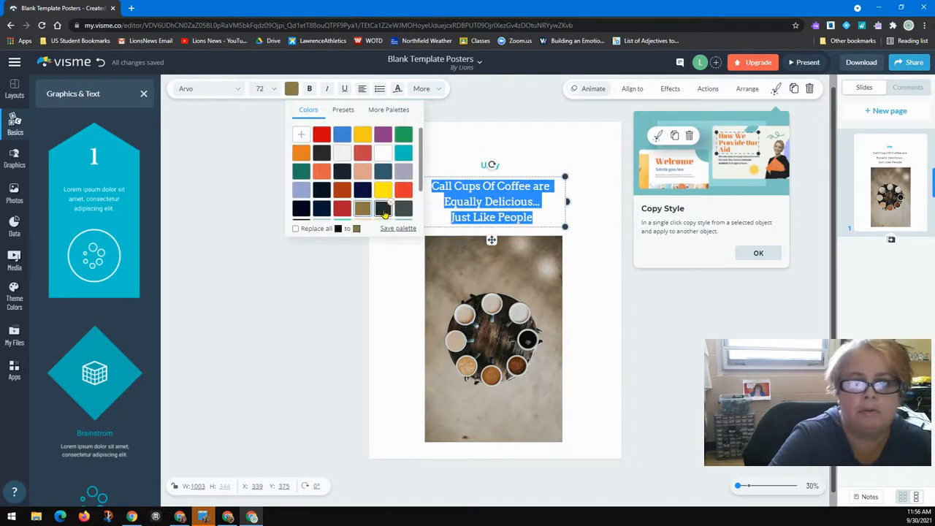
pyautogui.scroll(-1, 379, 206)
pyautogui.scroll(2, 377, 204)
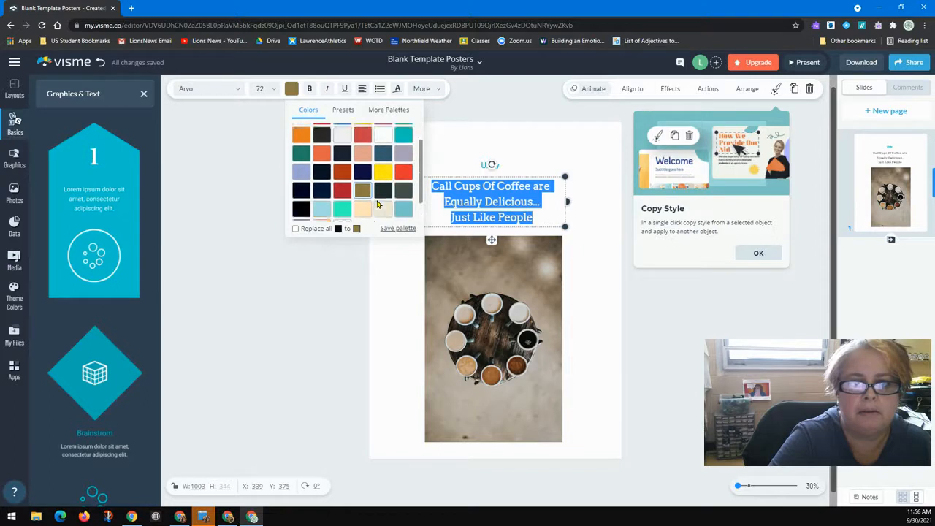
pyautogui.click(385, 270)
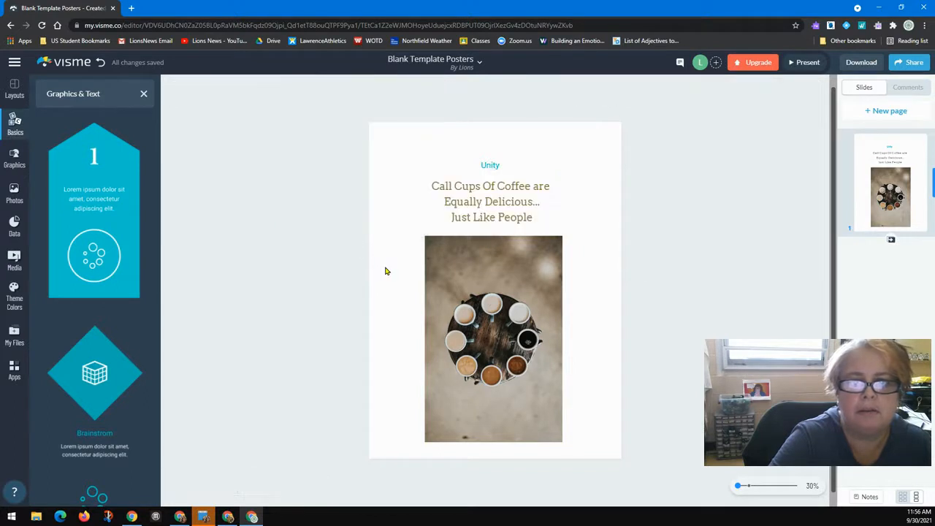
# Recolor the Unity heading to the dark brown of the gold, blue and orange preset palette
pyautogui.click(511, 158)
pyautogui.doubleClick(504, 164)
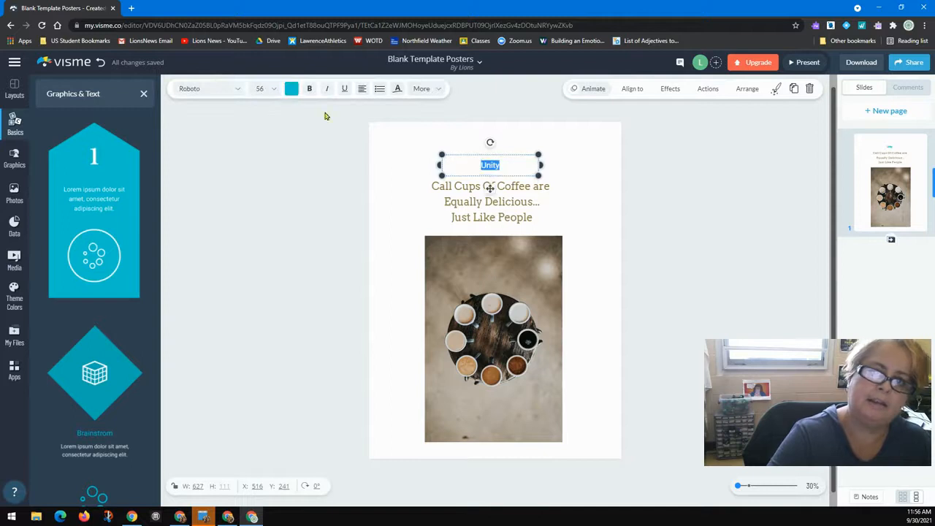
pyautogui.click(291, 89)
pyautogui.scroll(-2, 370, 184)
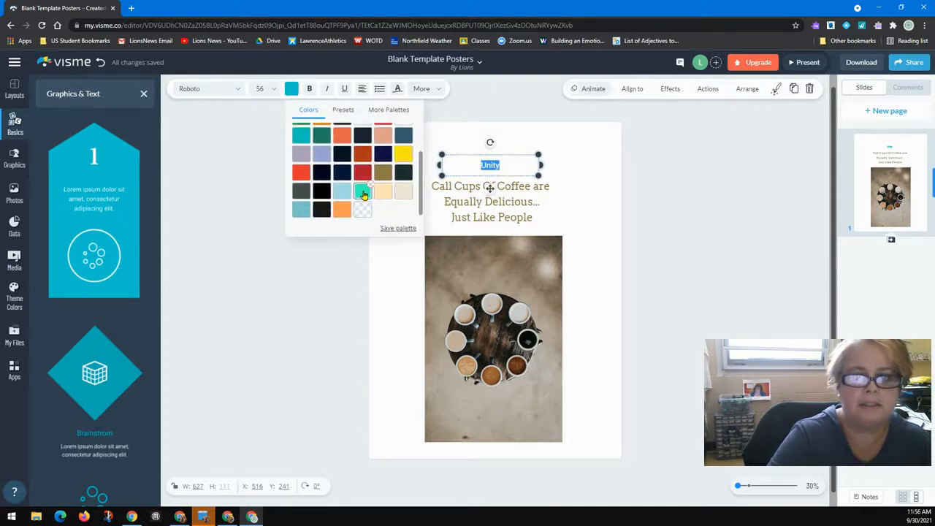
pyautogui.scroll(3, 353, 191)
pyautogui.scroll(-2, 353, 191)
pyautogui.scroll(2, 353, 191)
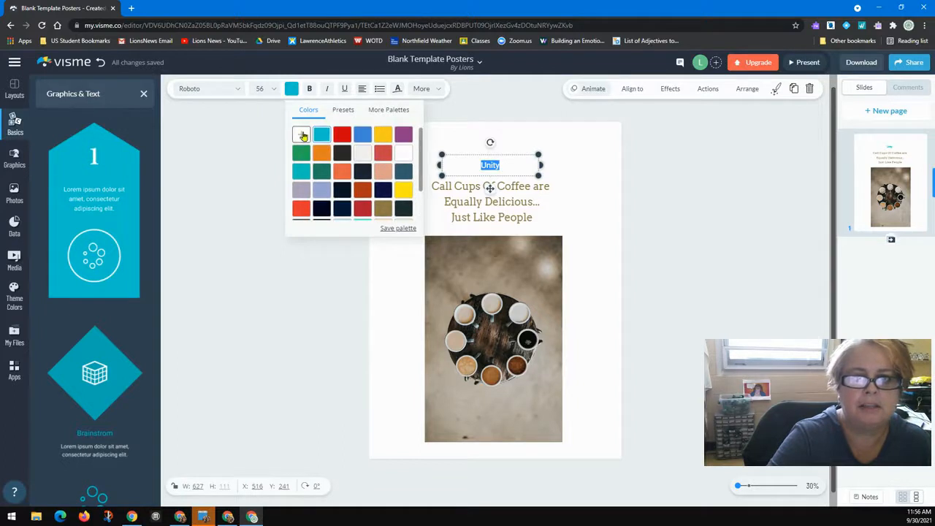
pyautogui.click(300, 134)
pyautogui.click(389, 113)
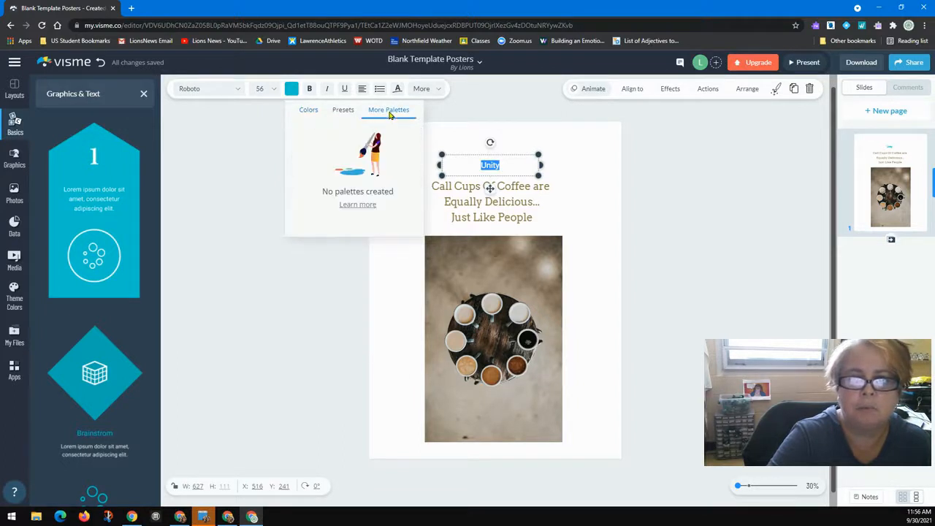
pyautogui.click(342, 112)
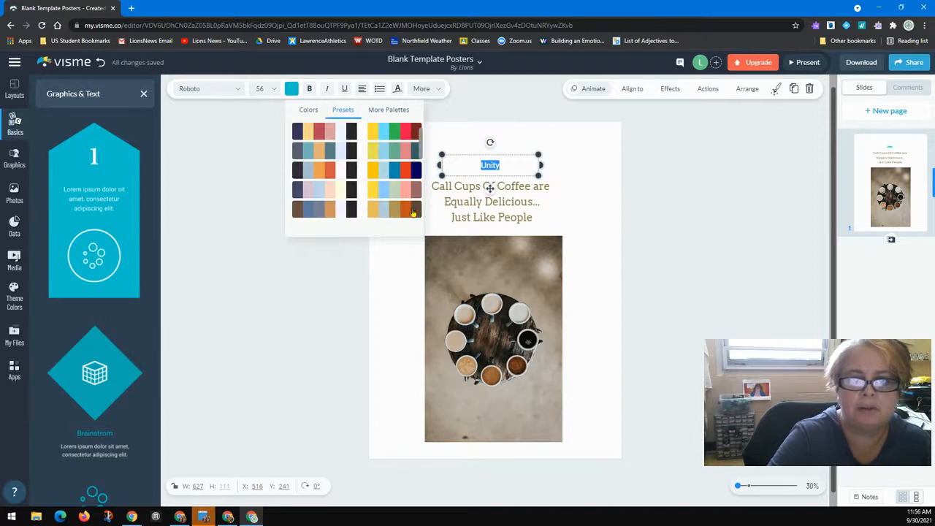
pyautogui.click(416, 212)
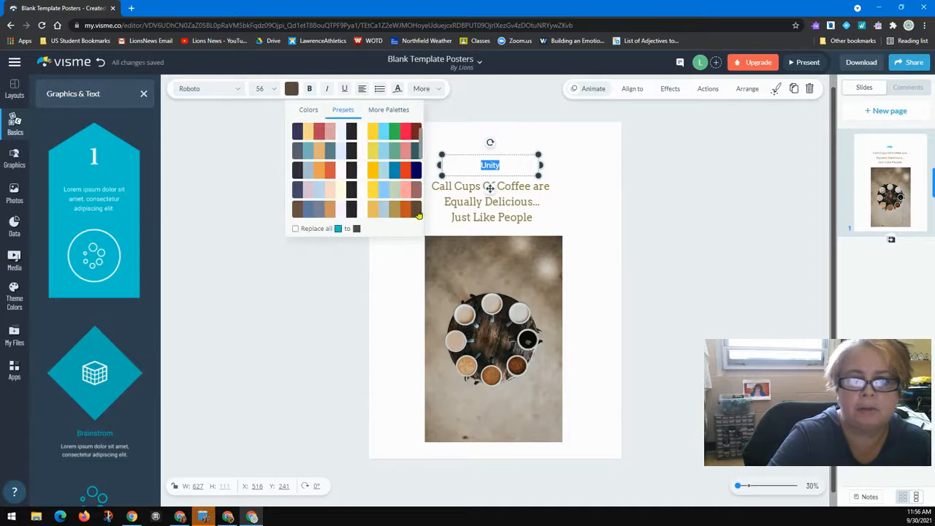
pyautogui.click(403, 262)
# Set the Unity heading's font size to 110
pyautogui.click(494, 163)
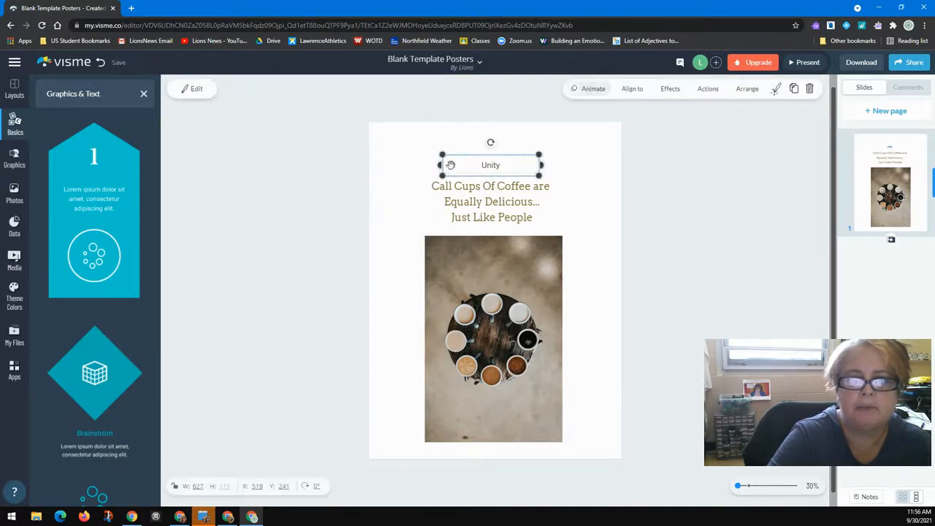
pyautogui.doubleClick(488, 165)
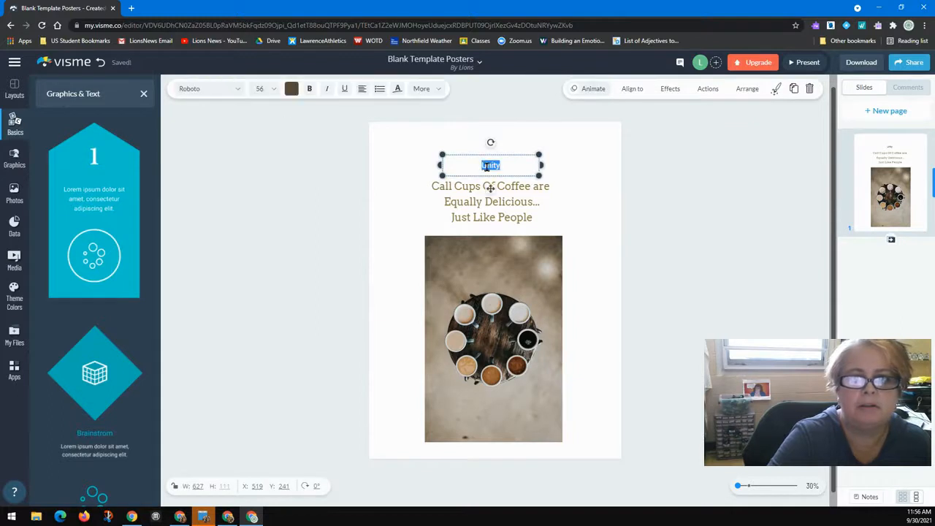
pyautogui.click(267, 89)
pyautogui.click(265, 314)
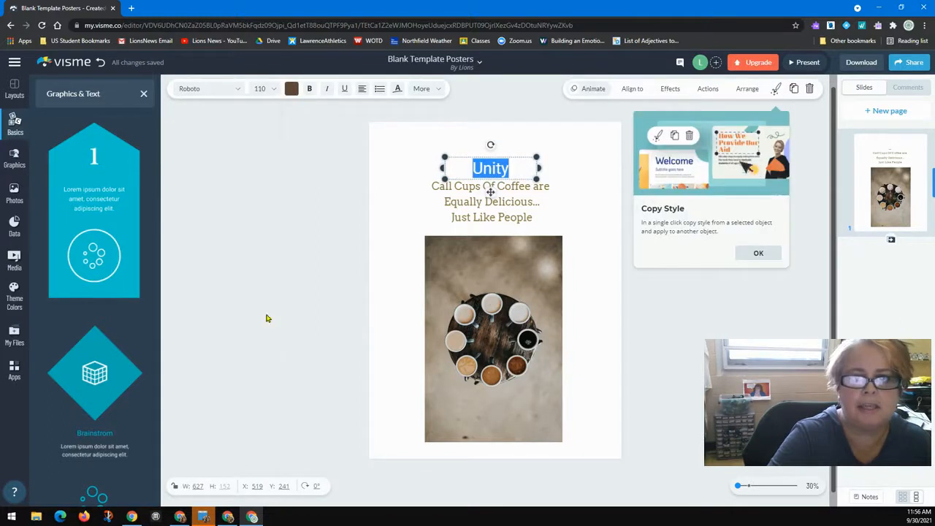
# Set the Unity heading's font to Archivo Black and enlarge its text box to about 1047 wide at X 326, Y 113
pyautogui.click(238, 88)
pyautogui.scroll(-5, 234, 256)
pyautogui.scroll(3, 227, 245)
pyautogui.scroll(3, 228, 245)
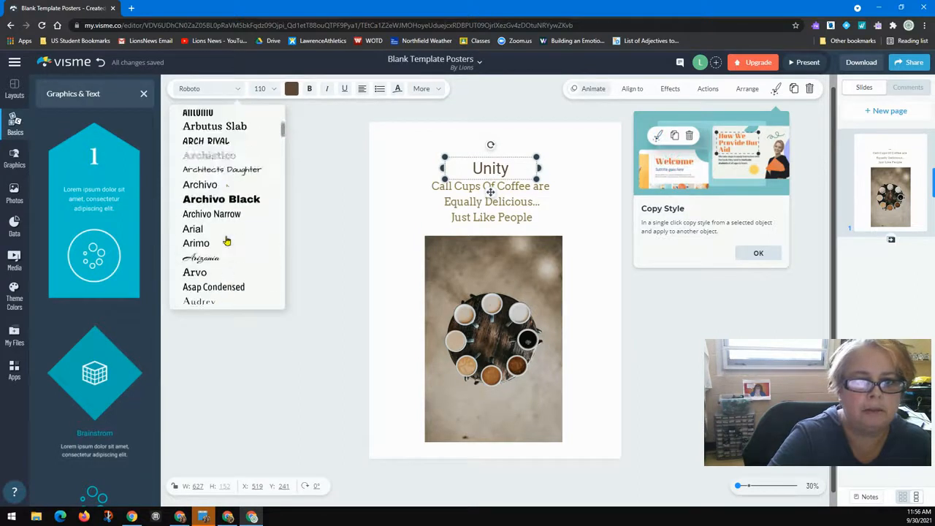
pyautogui.click(228, 250)
pyautogui.moveTo(444, 158); pyautogui.dragTo(416, 138)
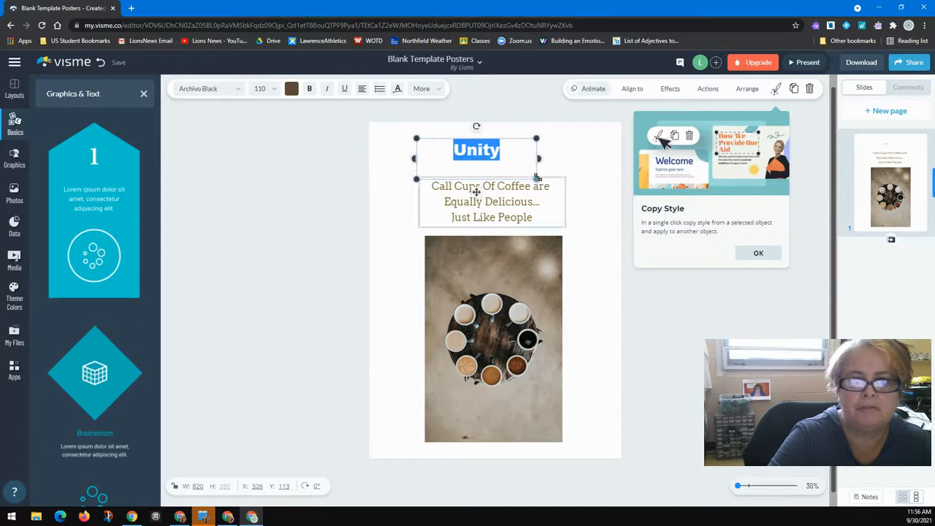
pyautogui.moveTo(537, 160); pyautogui.dragTo(560, 162)
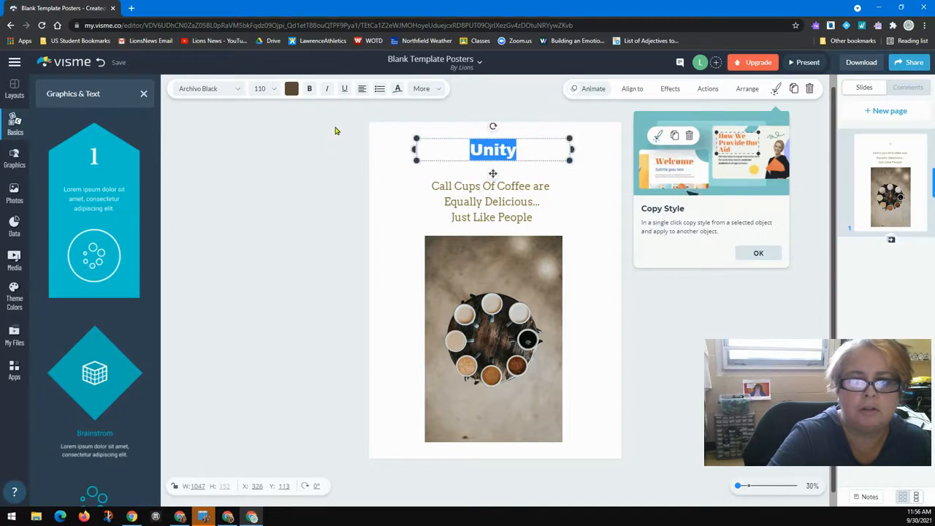
# Set the Unity heading's font size to 150
pyautogui.click(269, 95)
pyautogui.click(269, 336)
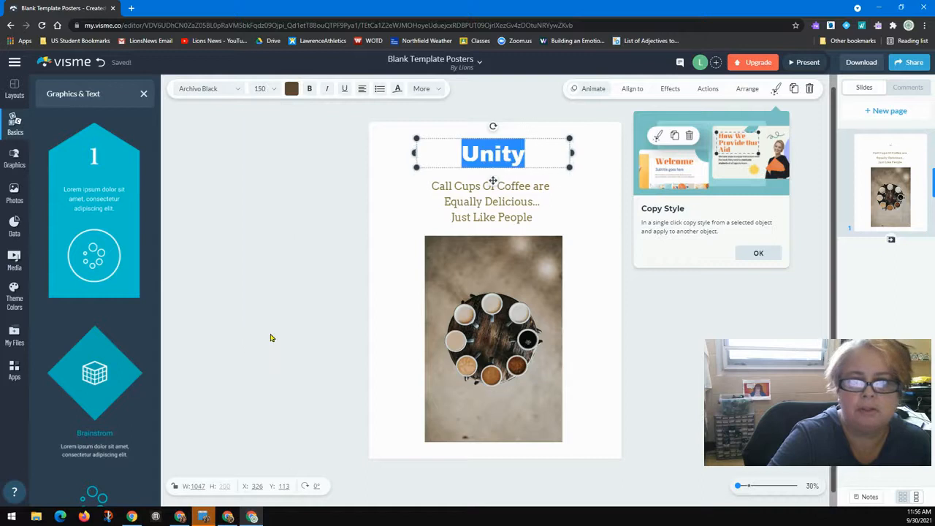
pyautogui.click(599, 310)
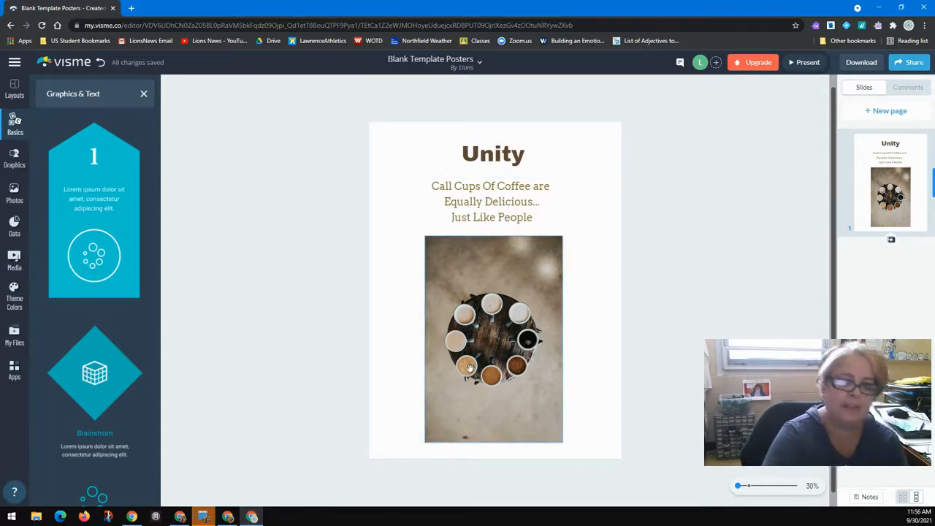
# Add the red square from the Lines & Shapes graphics and size it about 1576 by 2190 at X 79, Y 57 on the poster
pyautogui.click(14, 163)
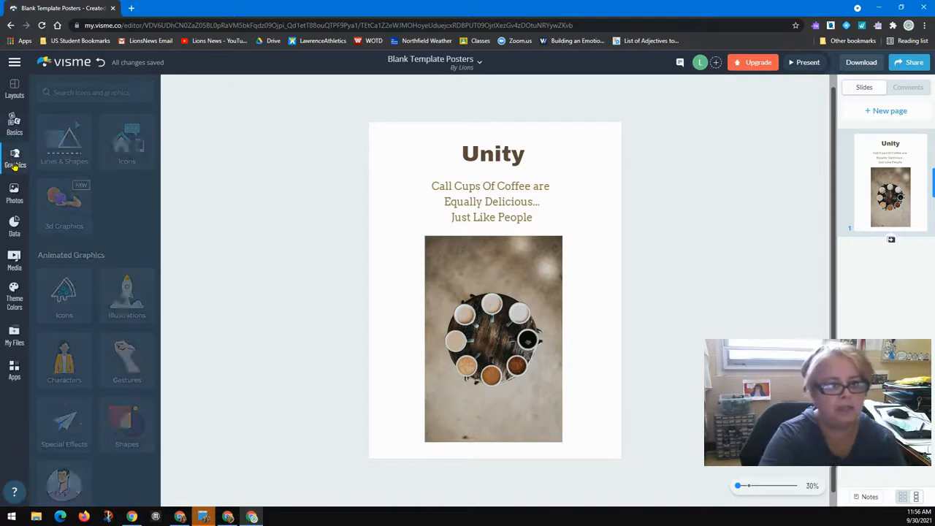
pyautogui.click(60, 149)
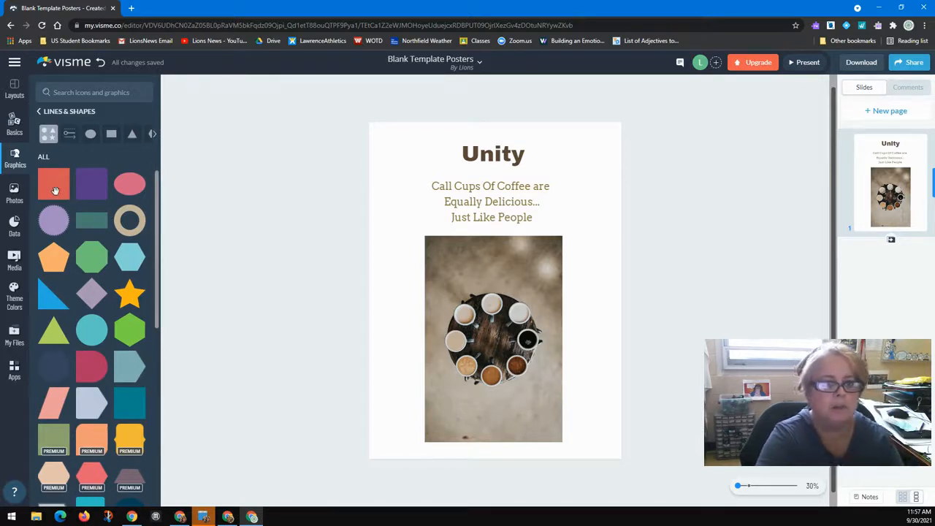
pyautogui.moveTo(54, 188); pyautogui.dragTo(611, 449)
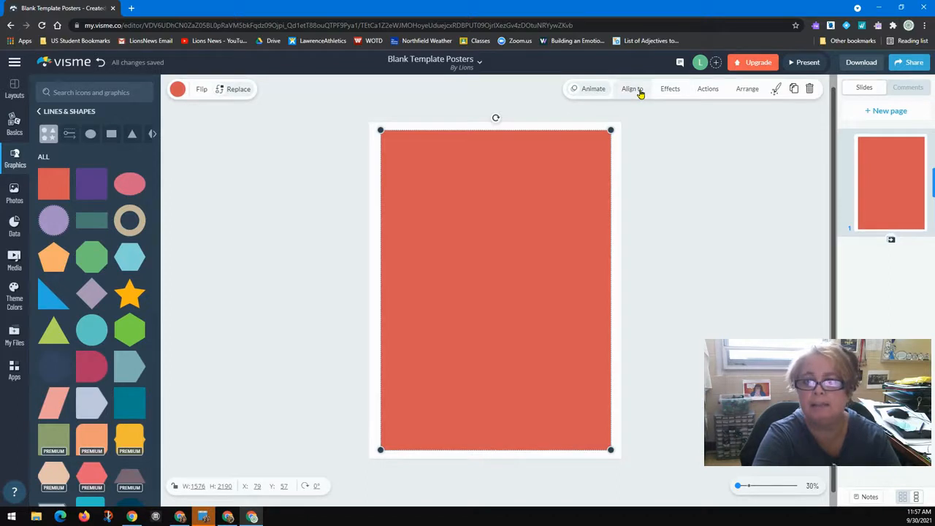
# Send the large red rectangle to the back, behind the heading, caption and cups photo
pyautogui.click(749, 92)
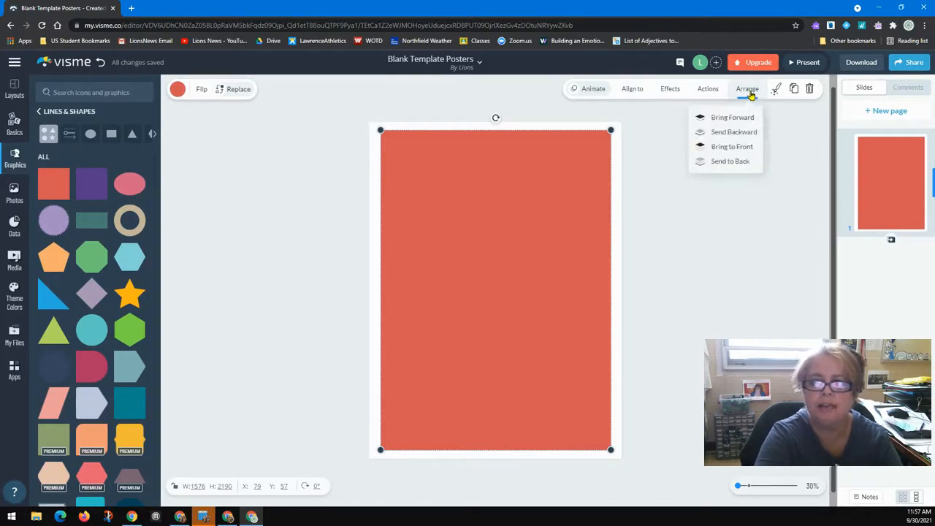
pyautogui.click(745, 163)
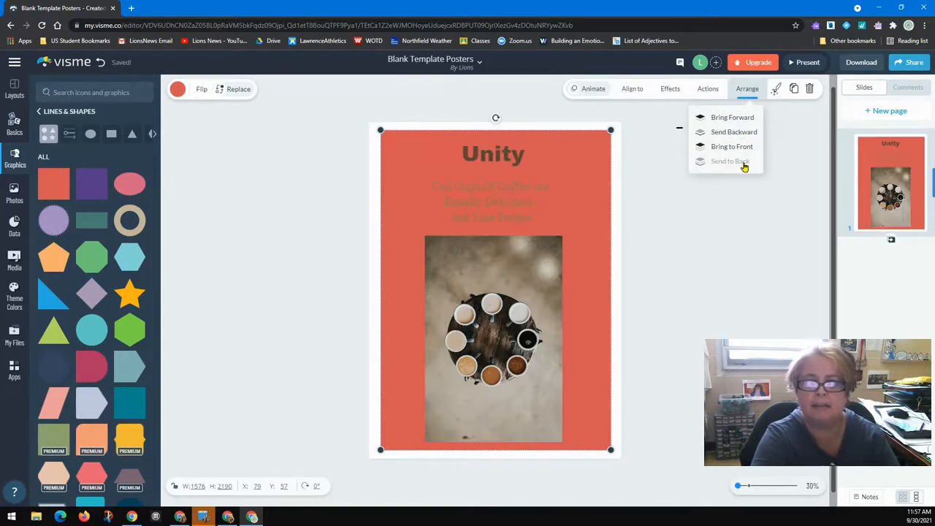
pyautogui.click(688, 220)
# Recolor the background rectangle to the yellow of the yellow, light blue, green and red preset palette
pyautogui.click(572, 199)
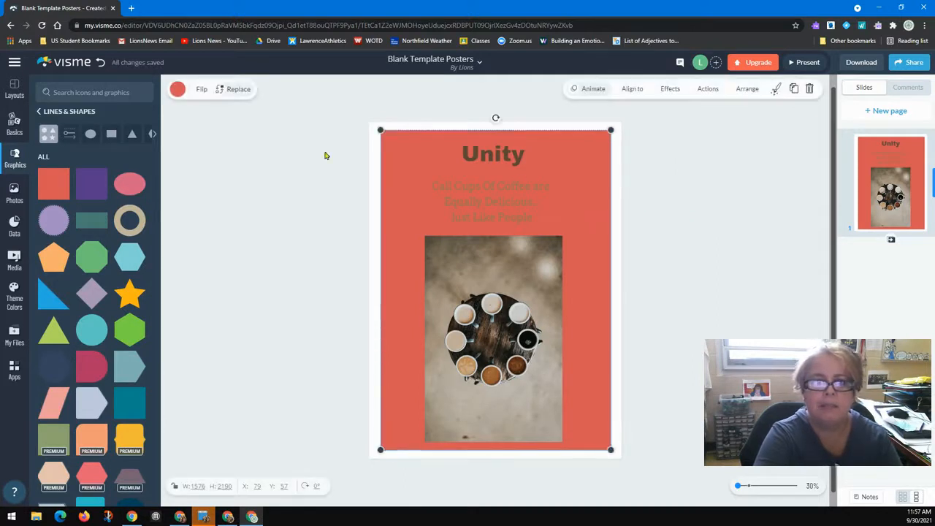
pyautogui.click(178, 88)
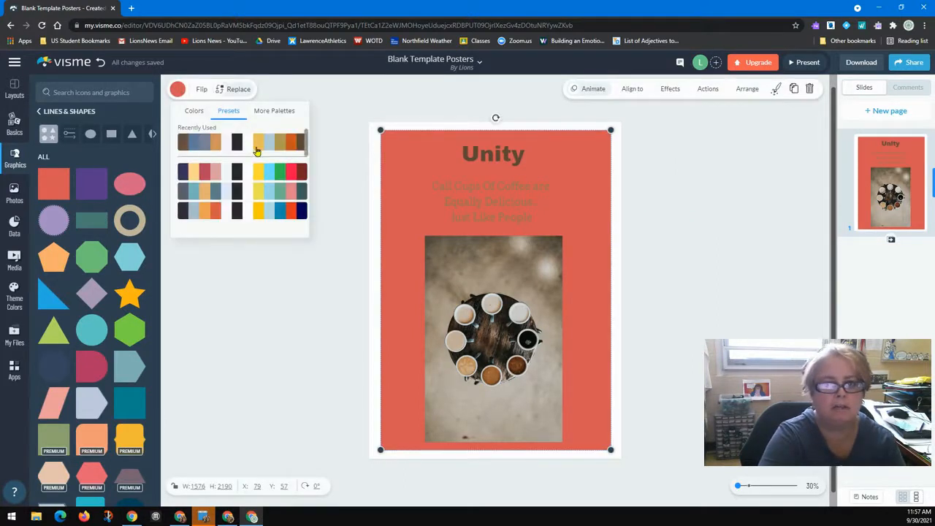
pyautogui.click(258, 172)
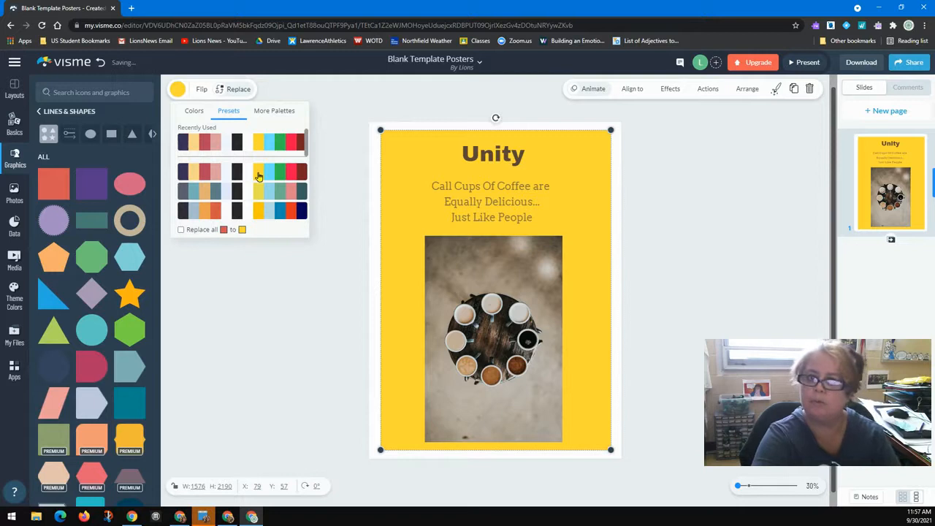
# Nudge the caption to about X 369, Y 378 and the cups photo to about X 412, Y 779 to center them on the rectangle
pyautogui.moveTo(509, 217); pyautogui.dragTo(507, 215)
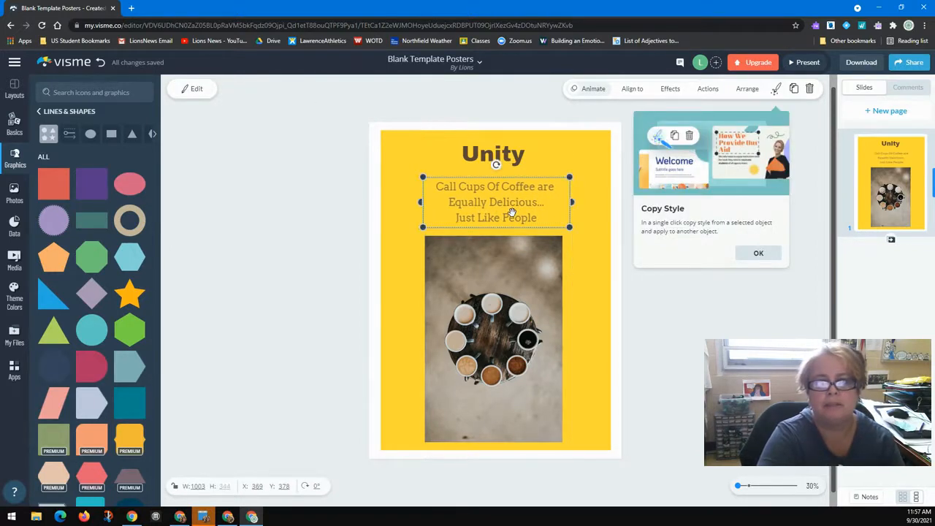
pyautogui.click(648, 312)
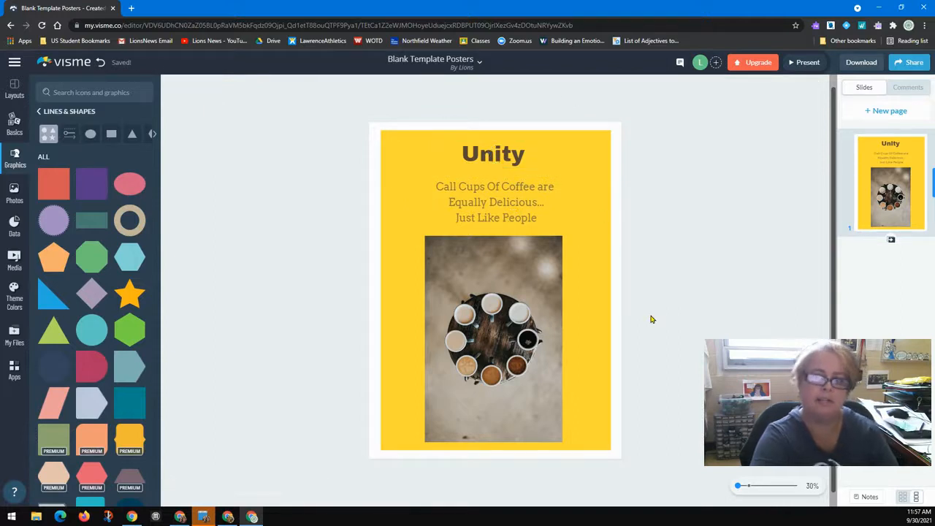
pyautogui.moveTo(540, 304); pyautogui.dragTo(544, 306)
pyautogui.click(707, 318)
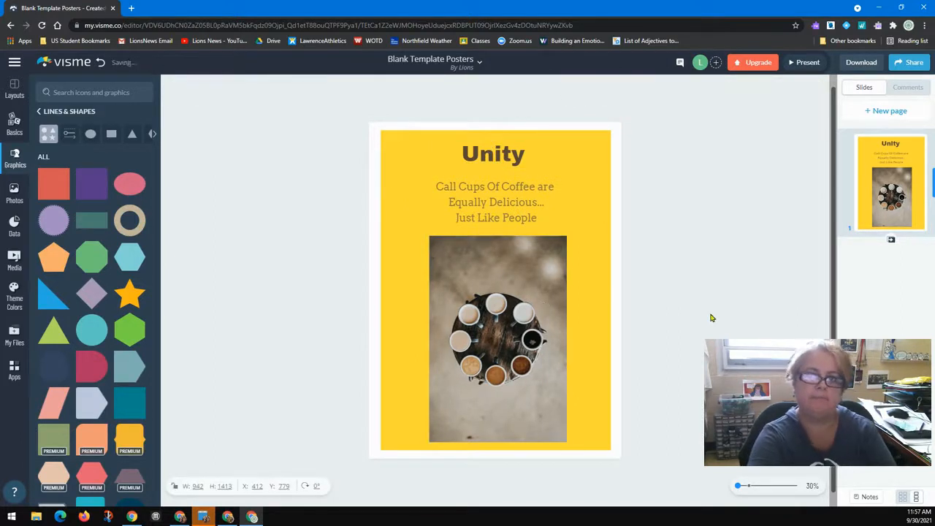